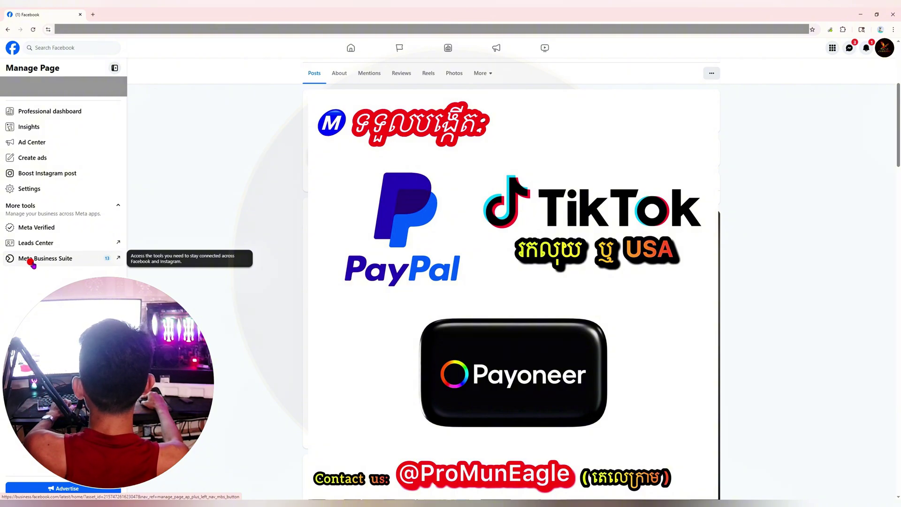
Go to Monetization in Meta Business Suite and dismiss the 'Simplify how you earn' popup.
{"action": "left_click", "coordinate": [31, 263]}
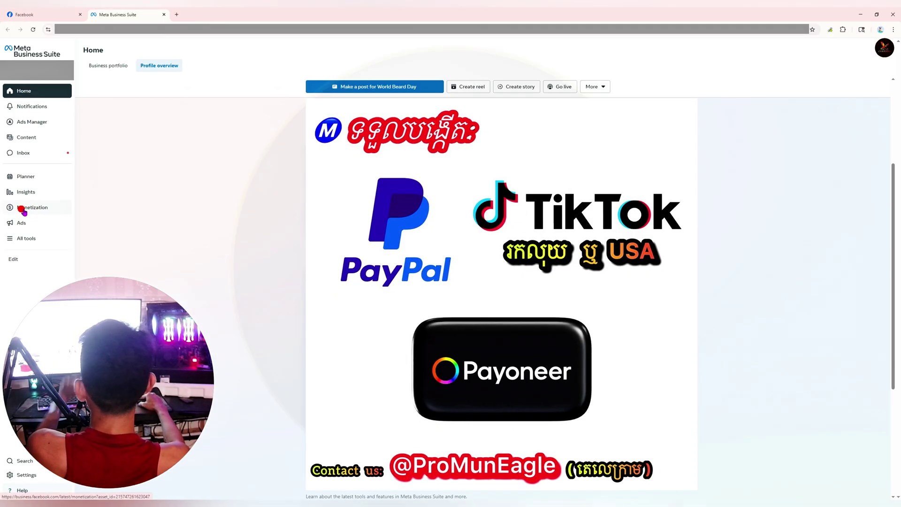
{"action": "left_click", "coordinate": [22, 210]}
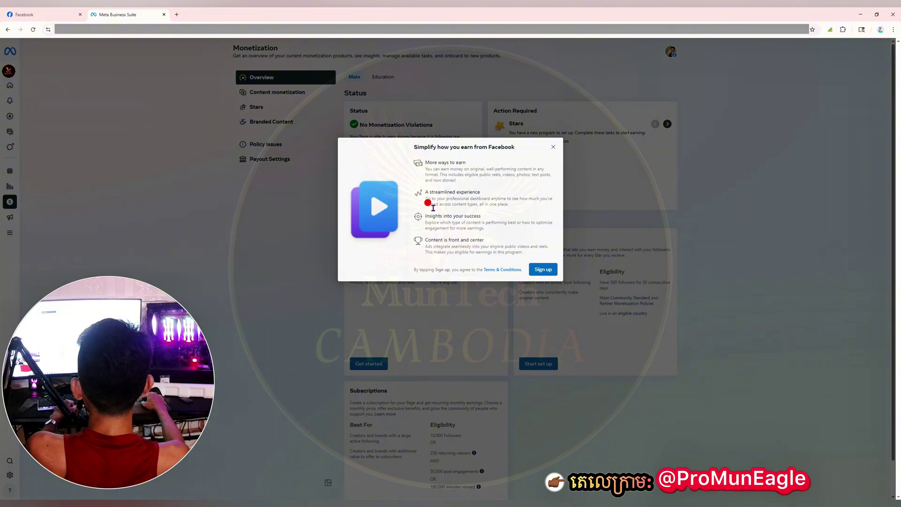
{"action": "left_click", "coordinate": [545, 270]}
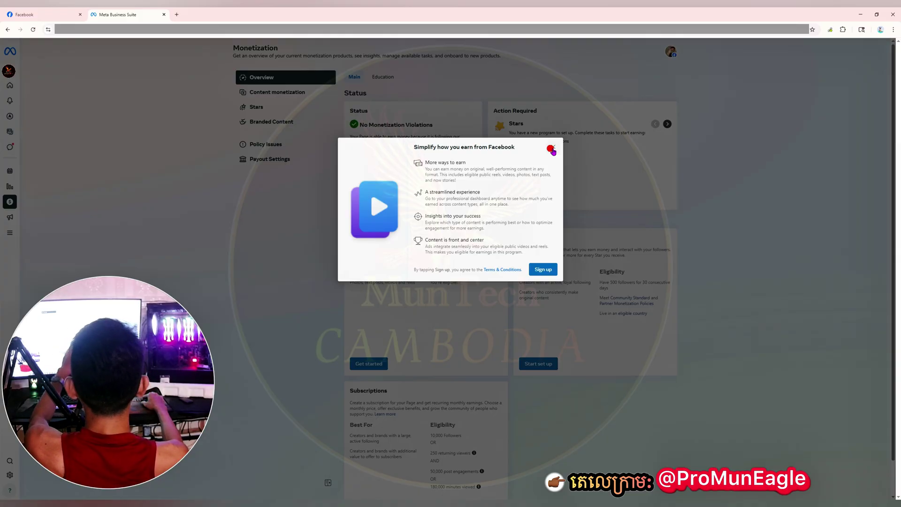
{"action": "left_click", "coordinate": [552, 149]}
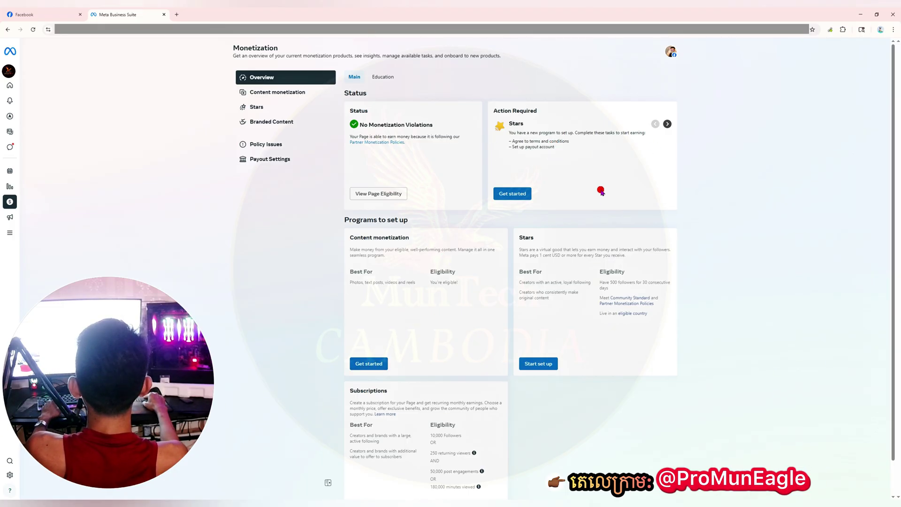
Advance the Action Required card to Content monetization and highlight its terms and payout tasks.
{"action": "left_click", "coordinate": [667, 124]}
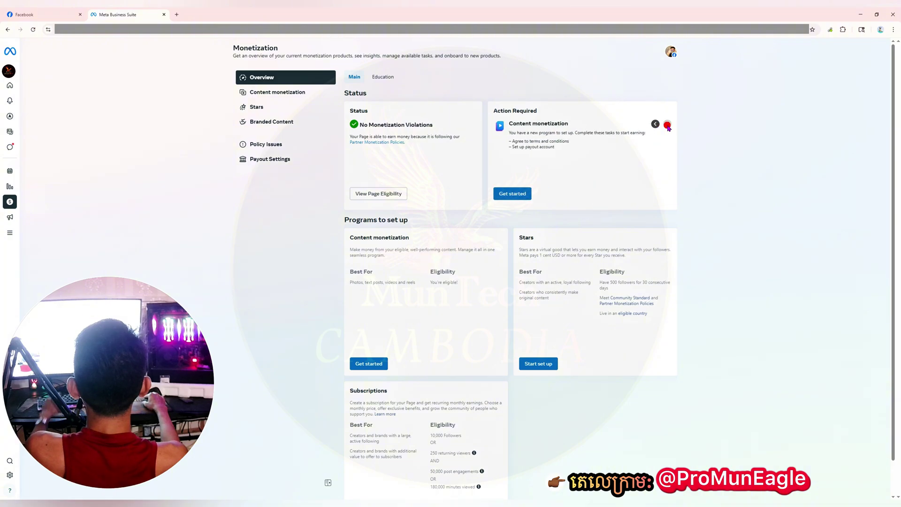
{"action": "mouse_move", "coordinate": [491, 114]}
{"action": "left_mouse_down"}
{"action": "mouse_move", "coordinate": [559, 113]}
{"action": "mouse_move", "coordinate": [506, 104]}
{"action": "mouse_move", "coordinate": [590, 125]}
{"action": "mouse_move", "coordinate": [520, 124]}
{"action": "mouse_move", "coordinate": [527, 148]}
{"action": "mouse_move", "coordinate": [516, 146]}
{"action": "left_mouse_up"}
{"action": "left_click", "coordinate": [590, 124]}
{"action": "triple_click", "coordinate": [516, 143]}
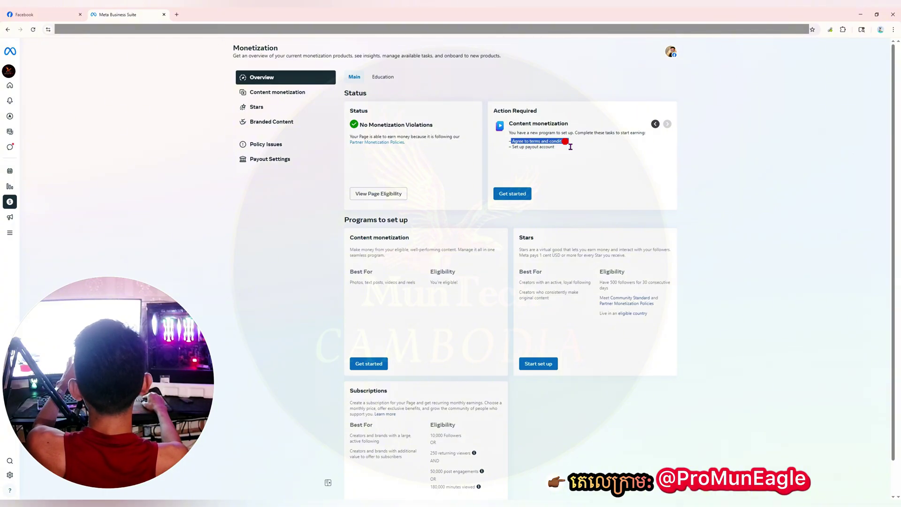
{"action": "mouse_move", "coordinate": [566, 148]}
{"action": "left_mouse_down"}
{"action": "mouse_move", "coordinate": [512, 149]}
{"action": "mouse_move", "coordinate": [568, 150]}
{"action": "mouse_move", "coordinate": [527, 153]}
{"action": "mouse_move", "coordinate": [559, 150]}
{"action": "left_mouse_up"}
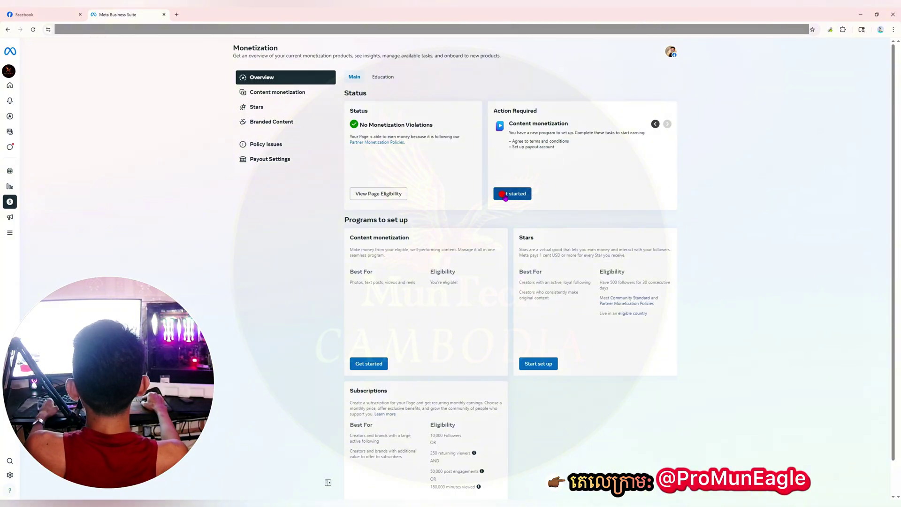
Review the Content monetization terms to the bottom and agree to them.
{"action": "left_click", "coordinate": [507, 196]}
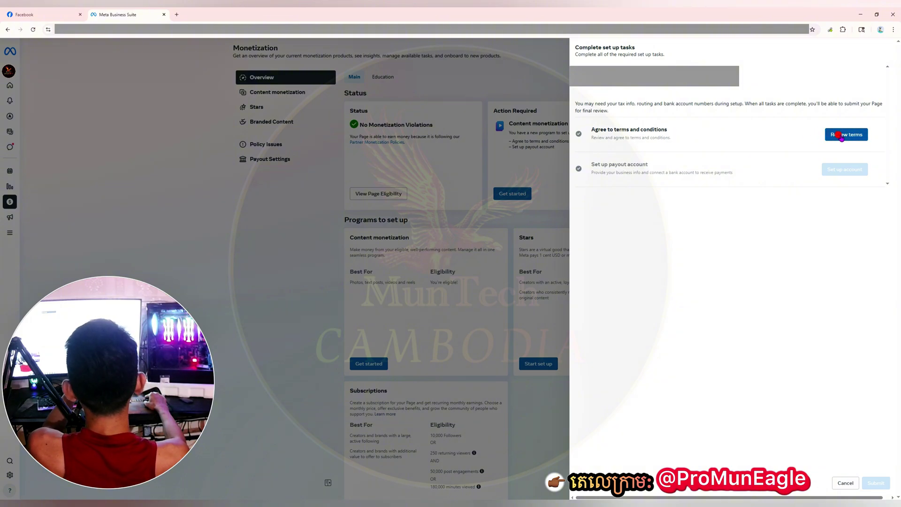
{"action": "left_click", "coordinate": [840, 136]}
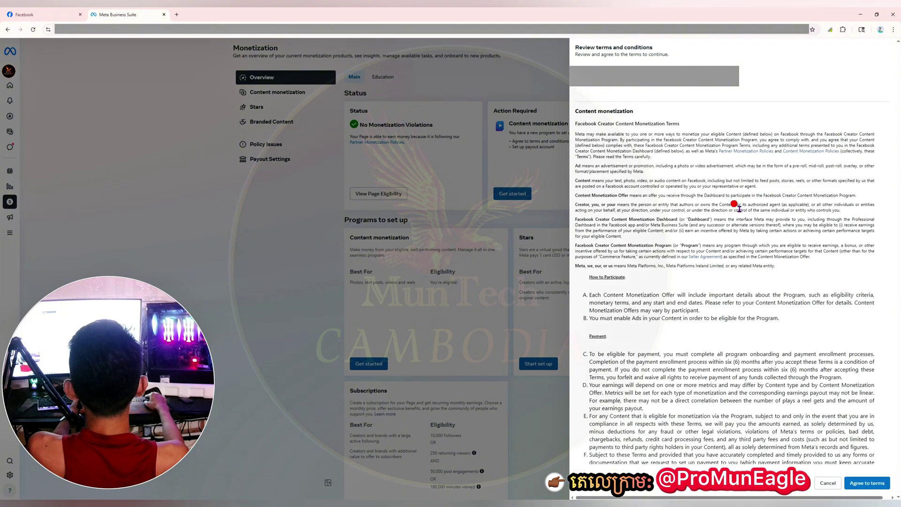
{"action": "scroll", "coordinate": [764, 242], "scroll_direction": "down", "scroll_amount": 10}
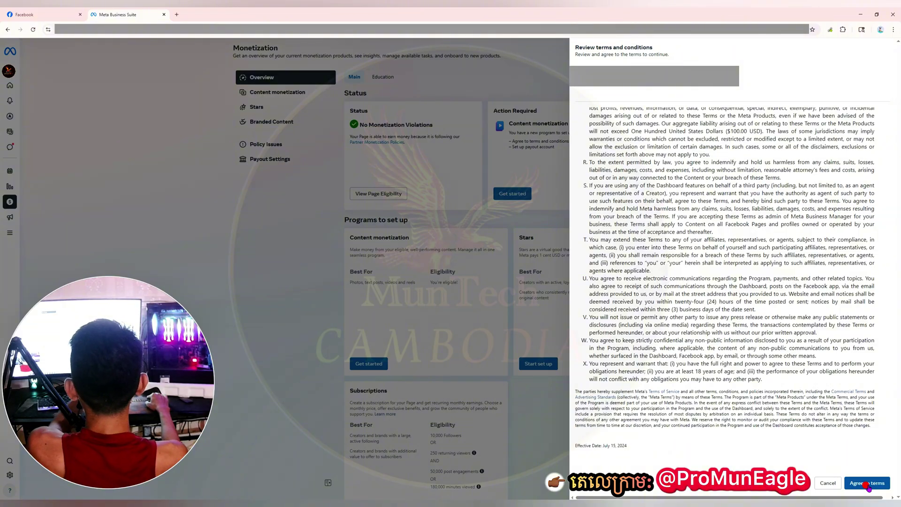
{"action": "left_click", "coordinate": [867, 483]}
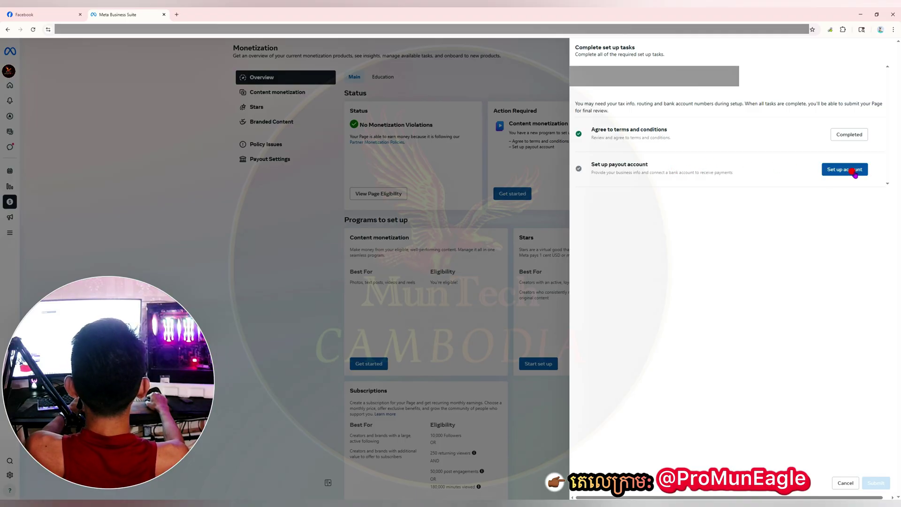
Start payout account setup and view the saved payout accounts without choosing one.
{"action": "left_click", "coordinate": [827, 175]}
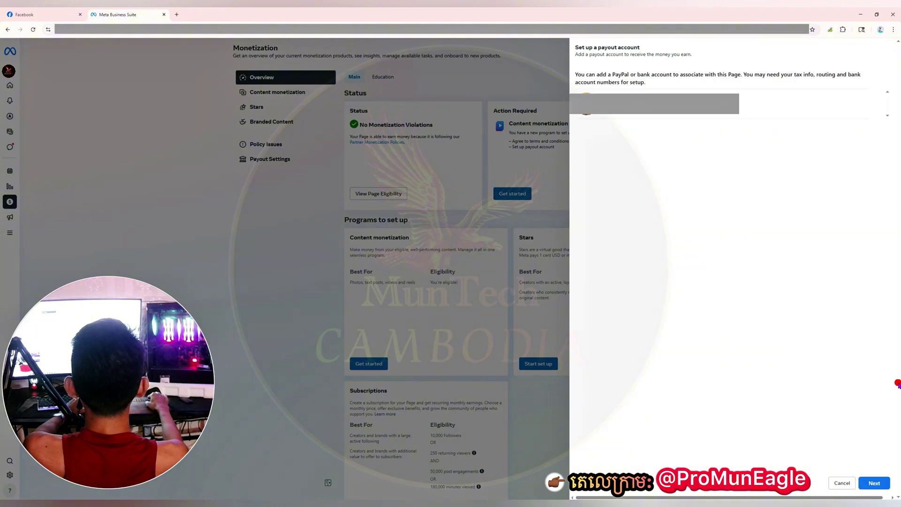
{"action": "left_click", "coordinate": [879, 478]}
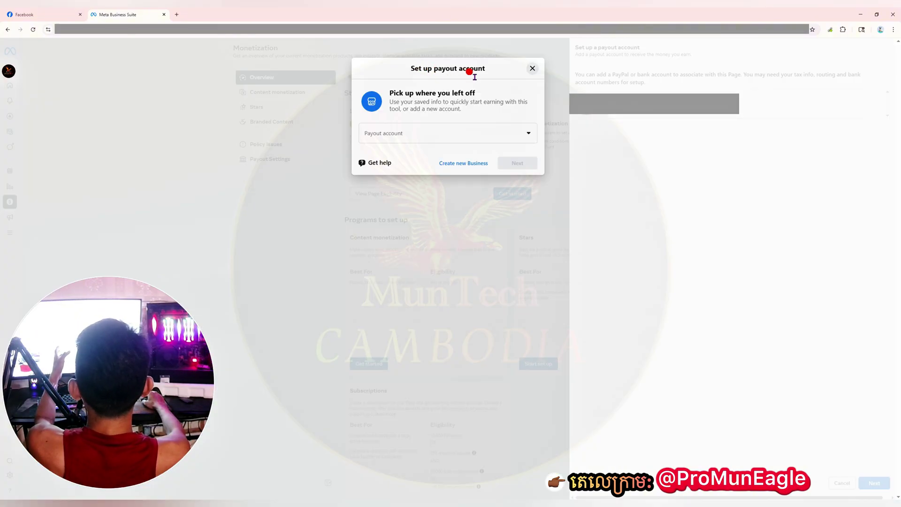
{"action": "left_click", "coordinate": [398, 138]}
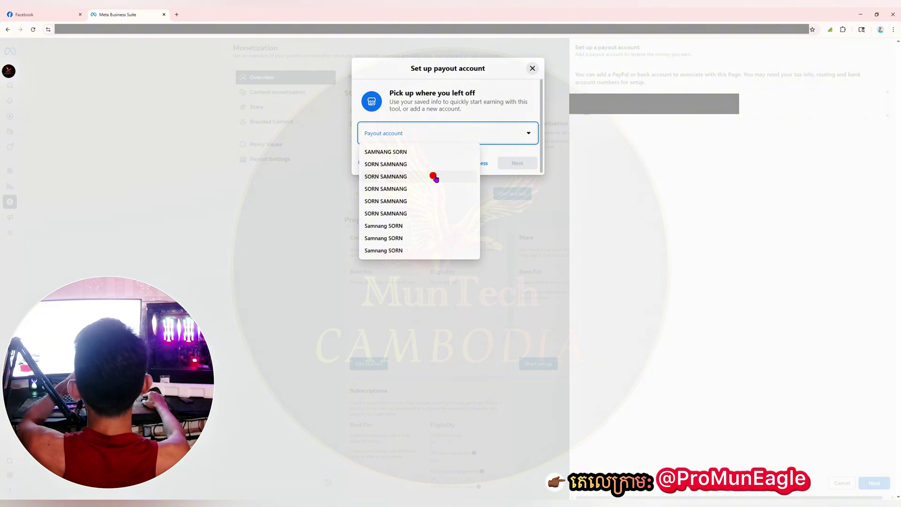
{"action": "left_click", "coordinate": [513, 151]}
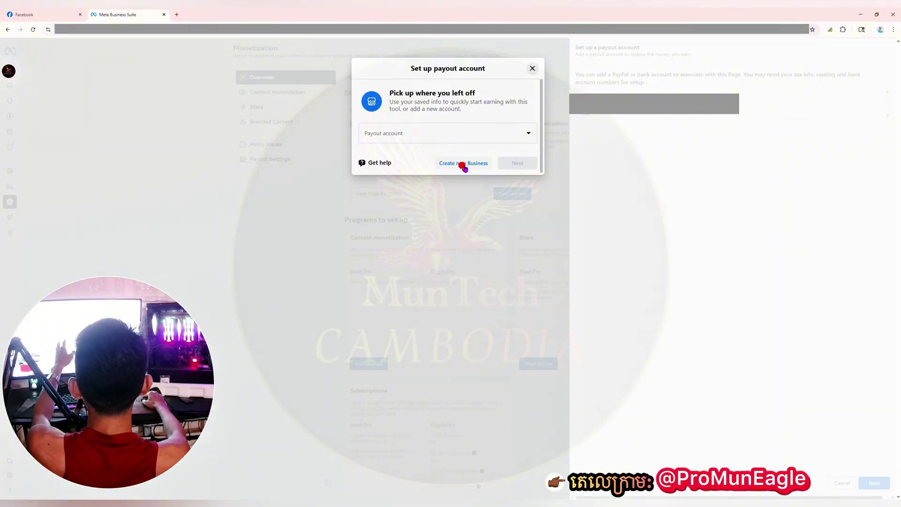
Create a new business and enter the legal first and last name.
{"action": "left_click", "coordinate": [463, 165]}
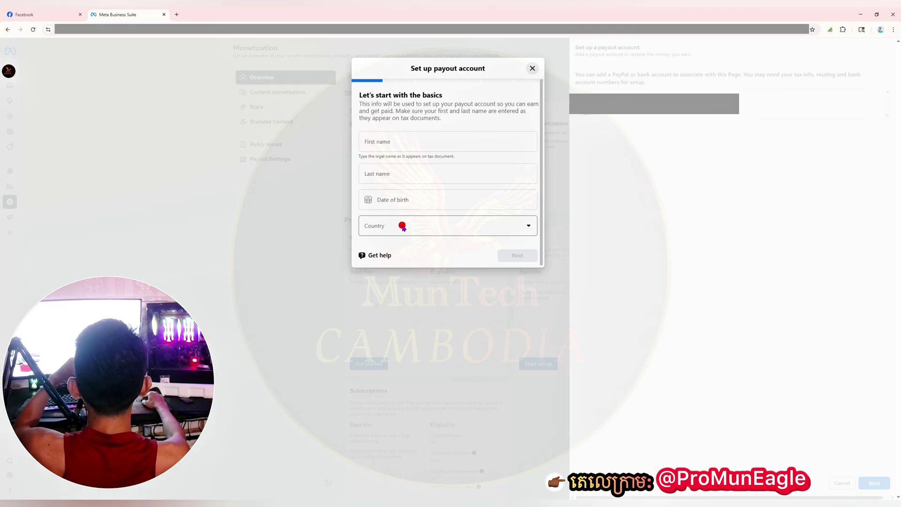
{"action": "left_click", "coordinate": [380, 143]}
{"action": "left_click", "coordinate": [382, 175]}
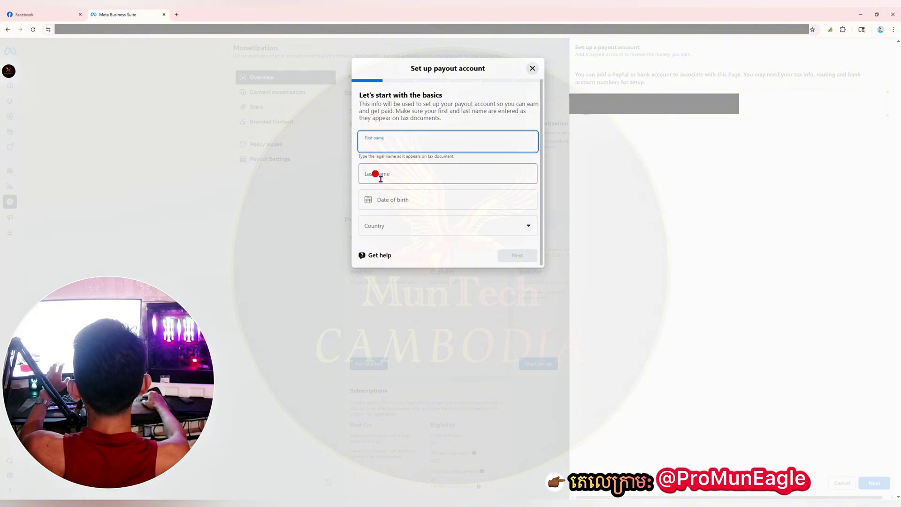
{"action": "left_click", "coordinate": [402, 147]}
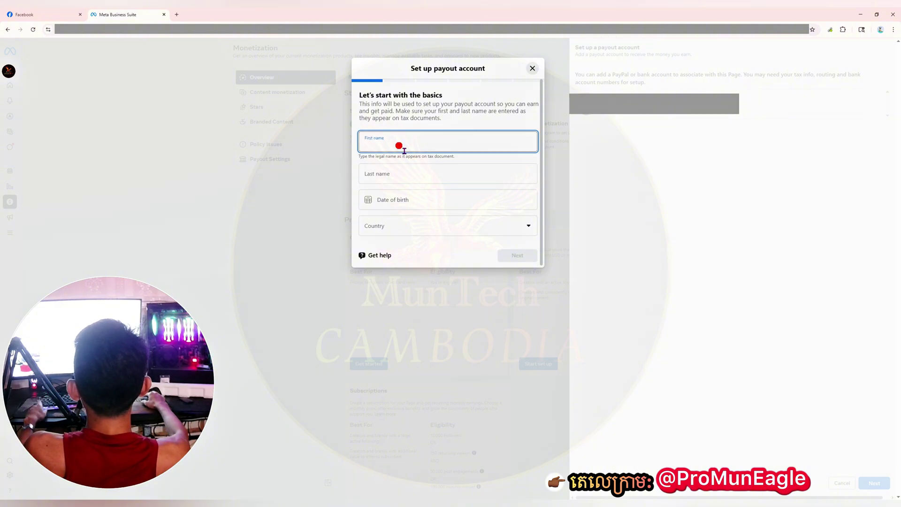
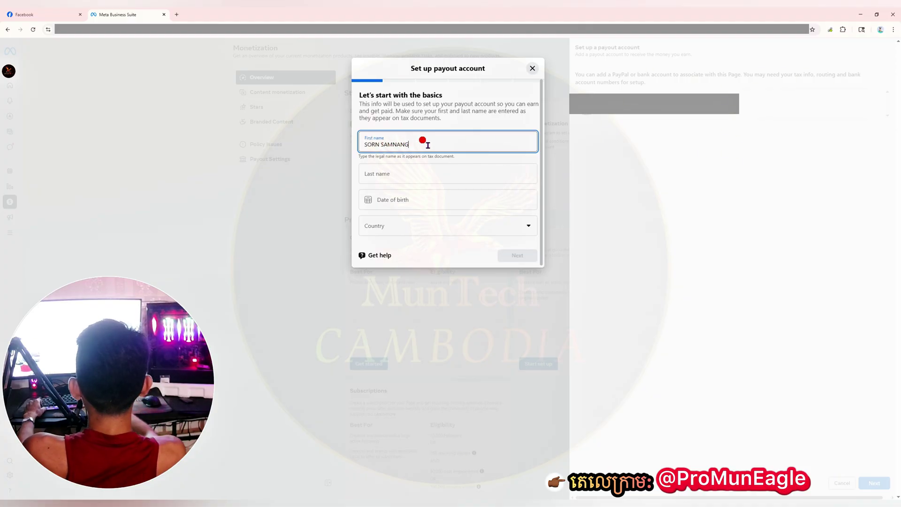
{"action": "key", "text": "shift+Left"}
{"action": "key", "text": "shift+Left"}
{"action": "key", "text": "shift+Left"}
{"action": "key", "text": "shift+Left"}
{"action": "key", "text": "shift+Left"}
{"action": "key", "text": "shift+Left"}
{"action": "key", "text": "shift+Left"}
{"action": "key", "text": "ctrl+x"}
{"action": "key", "text": "Tab"}
{"action": "key", "text": "ctrl+v"}
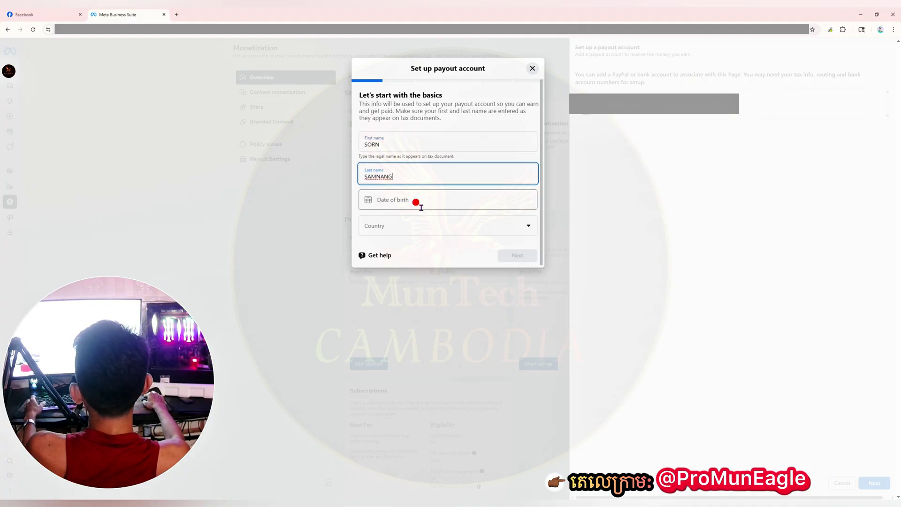
Set the date of birth and choose United Kingdom as the country.
{"action": "left_click", "coordinate": [416, 201]}
{"action": "left_click", "coordinate": [424, 247]}
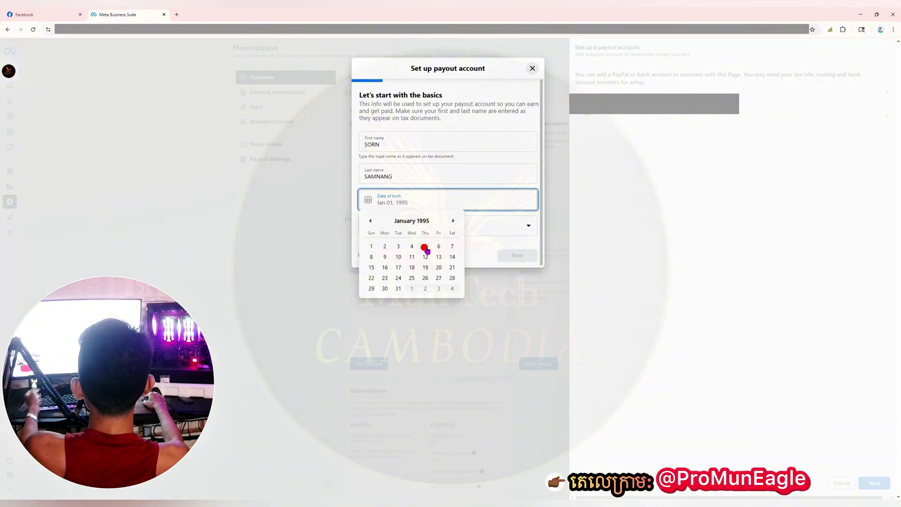
{"action": "left_click", "coordinate": [449, 202]}
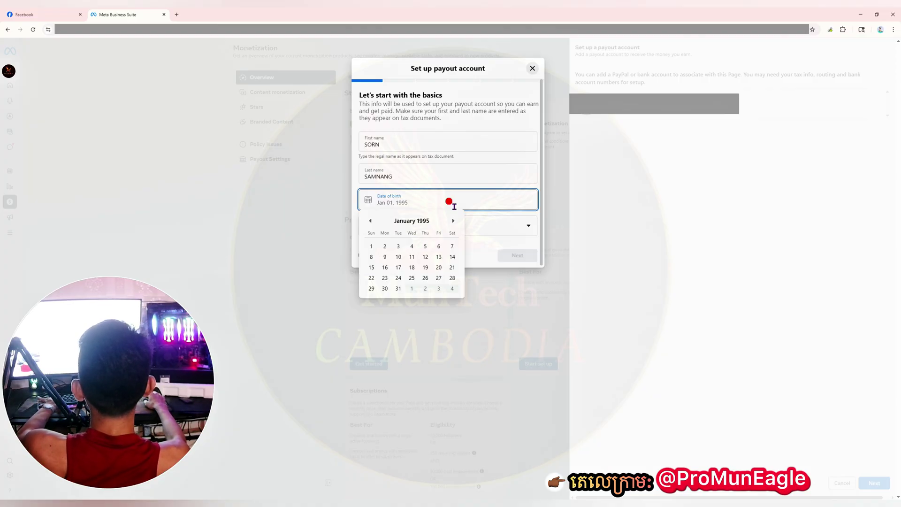
{"action": "left_click", "coordinate": [389, 207]}
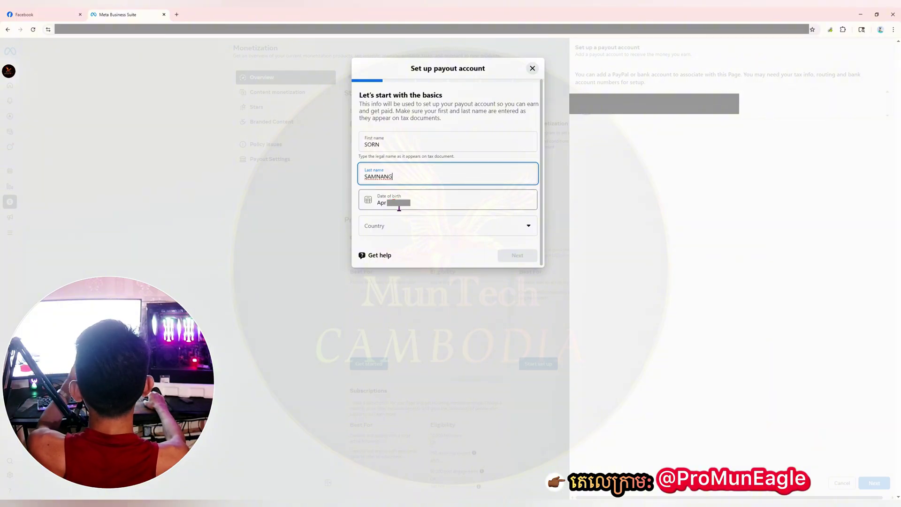
{"action": "left_click", "coordinate": [367, 227]}
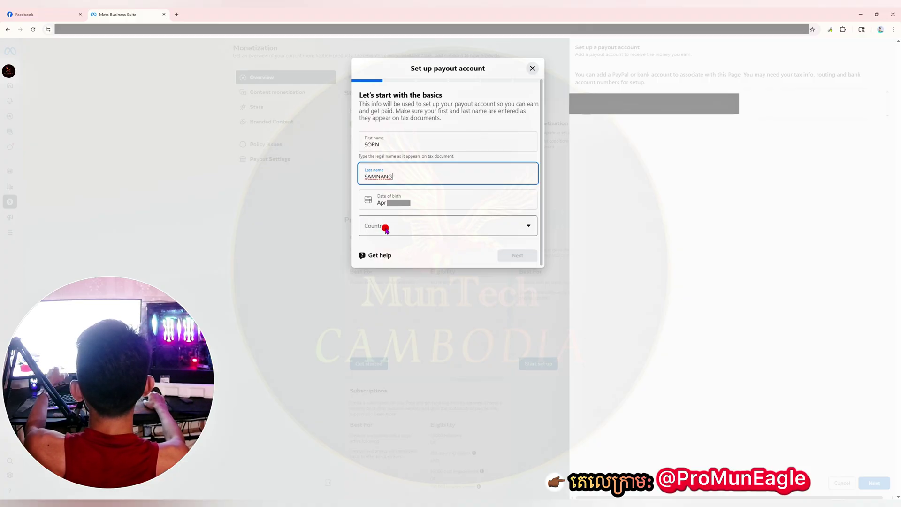
{"action": "left_click", "coordinate": [385, 229]}
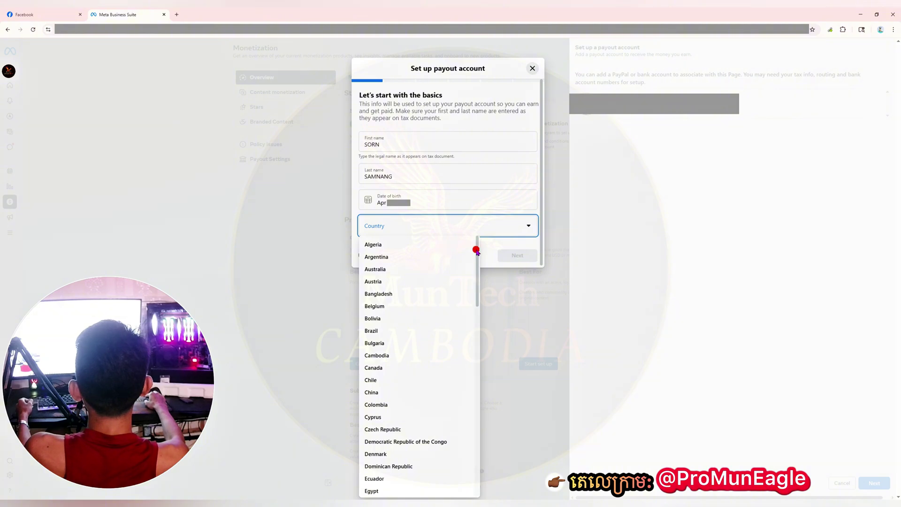
{"action": "left_click_drag", "start_coordinate": [476, 251], "coordinate": [477, 448]}
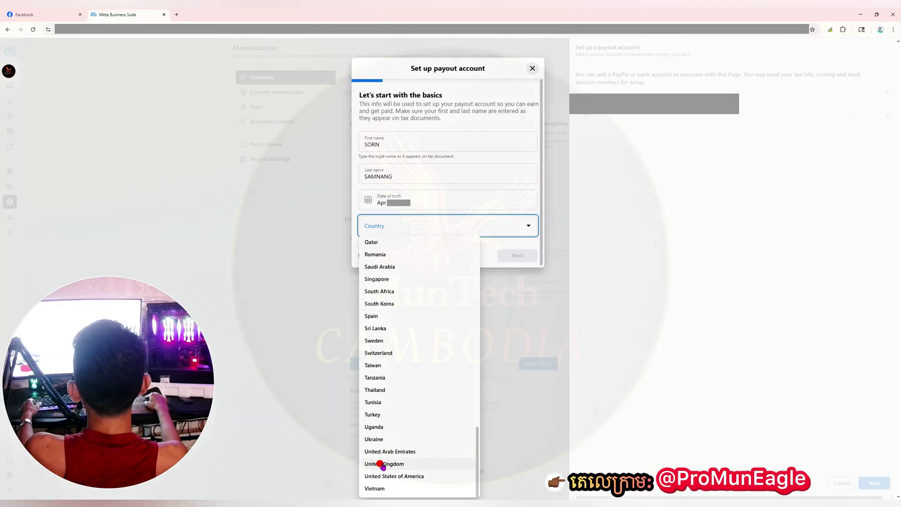
{"action": "left_click", "coordinate": [382, 464]}
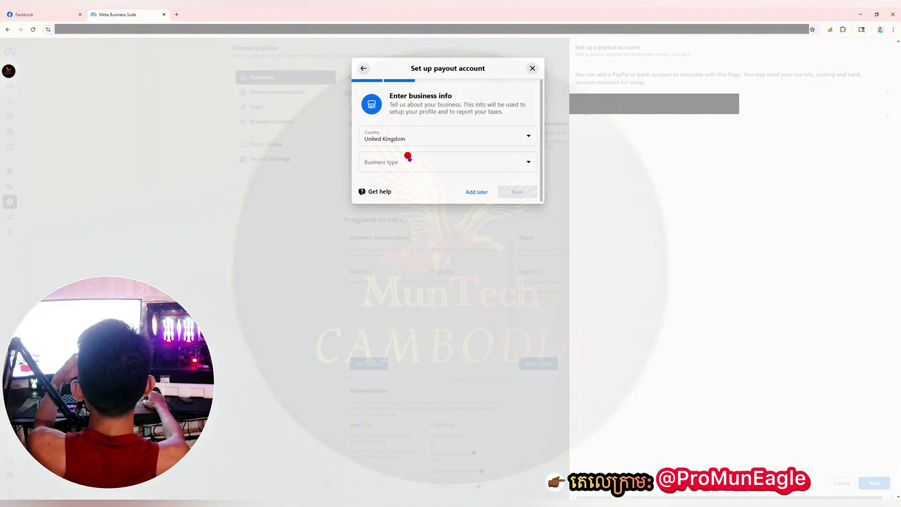
Choose Individual/Sole proprietor as the business type and continue to personal info.
{"action": "left_click", "coordinate": [384, 161]}
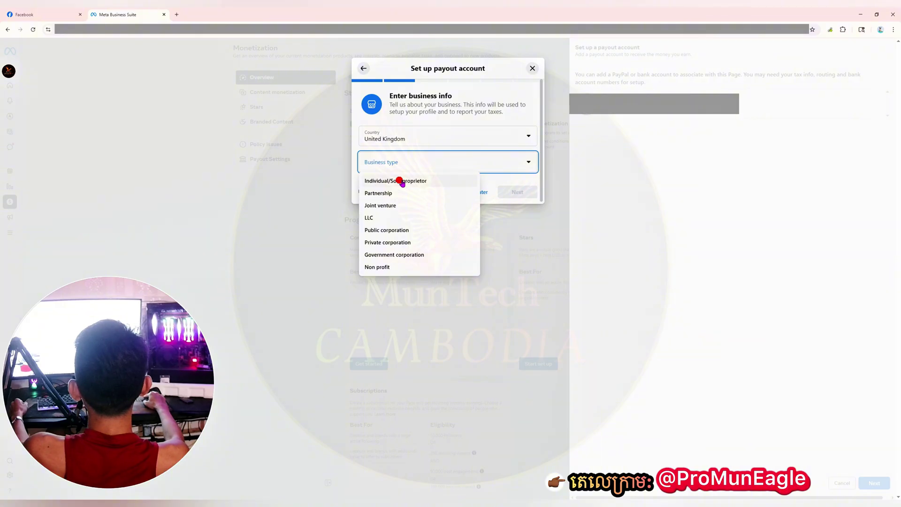
{"action": "left_click", "coordinate": [400, 182]}
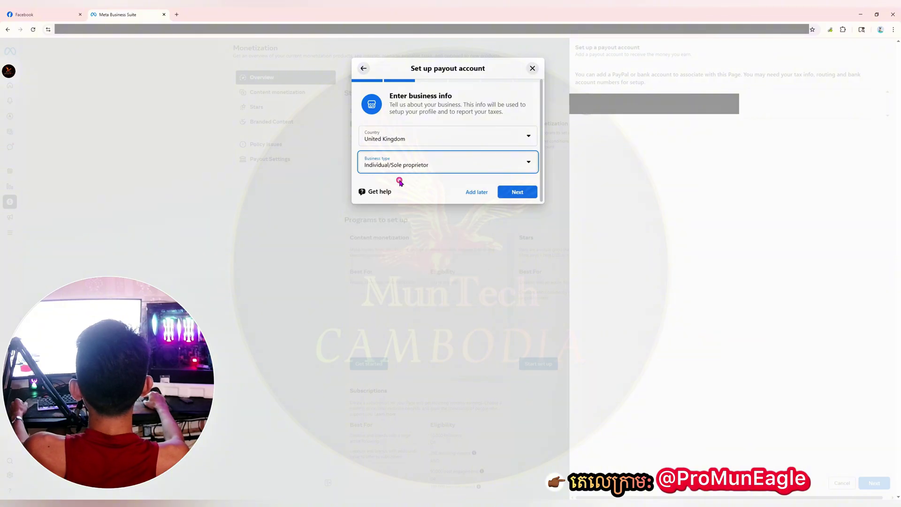
{"action": "left_click", "coordinate": [518, 194]}
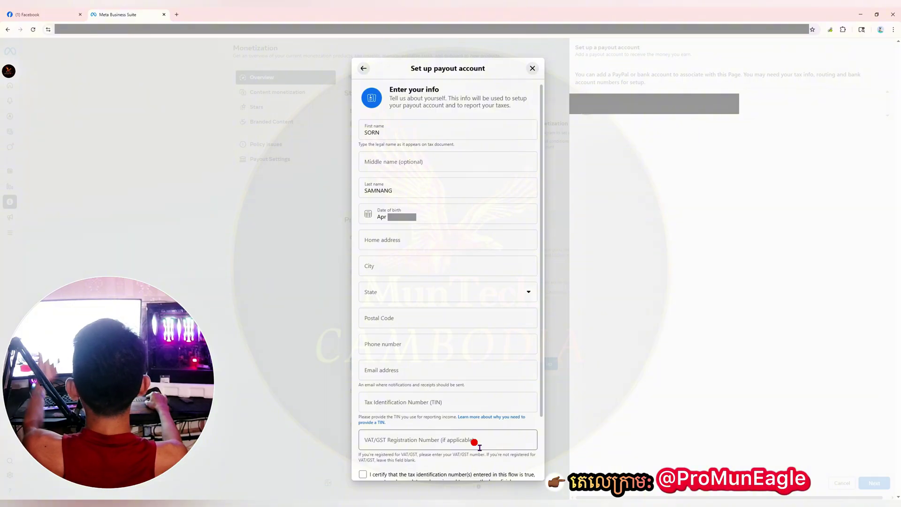
Enter the home address, city, contact and TIN details, tick the certification, and submit.
{"action": "left_click", "coordinate": [363, 474]}
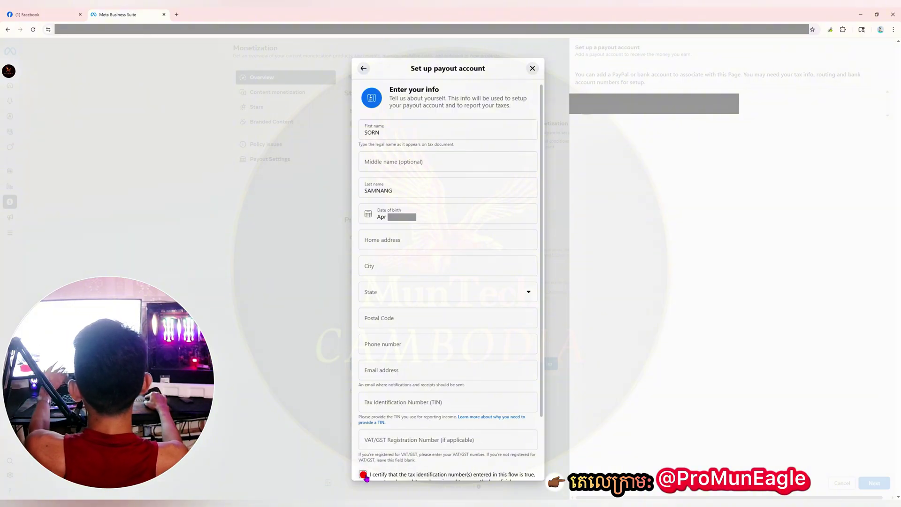
{"action": "left_click", "coordinate": [402, 240]}
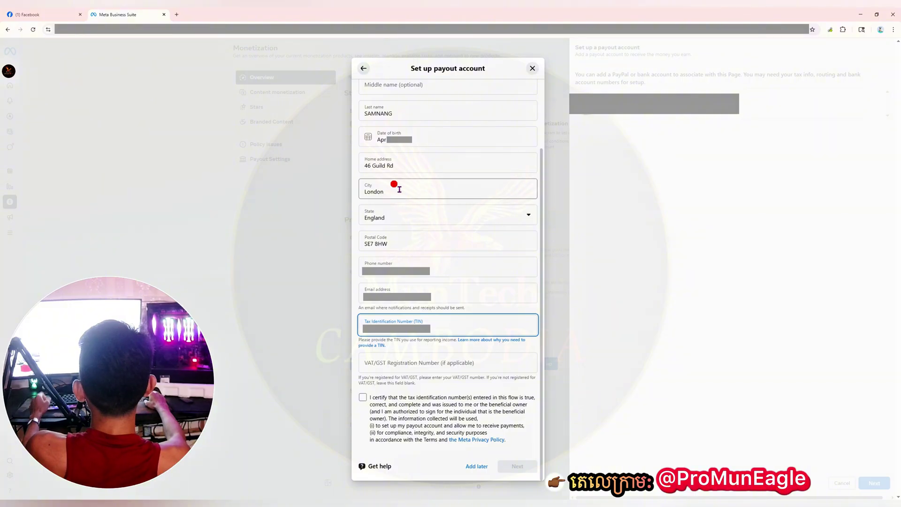
{"action": "left_click", "coordinate": [384, 191]}
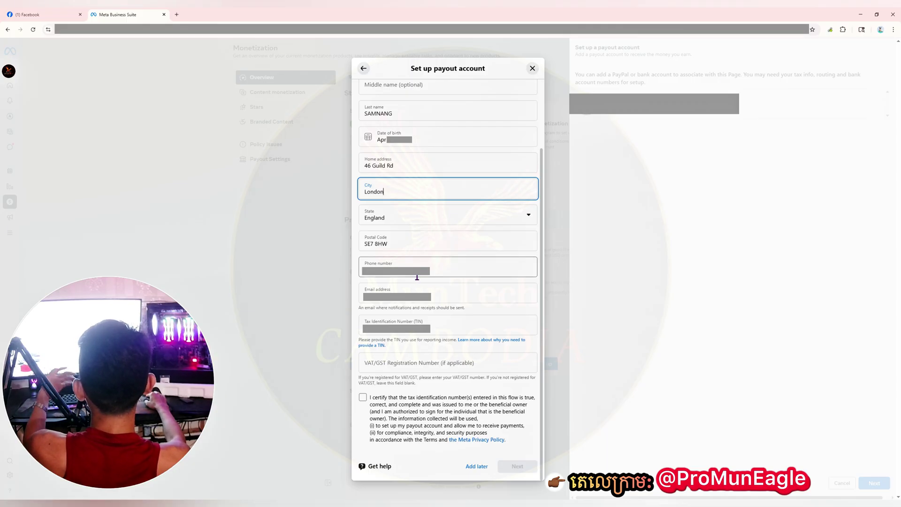
{"action": "left_click", "coordinate": [450, 296]}
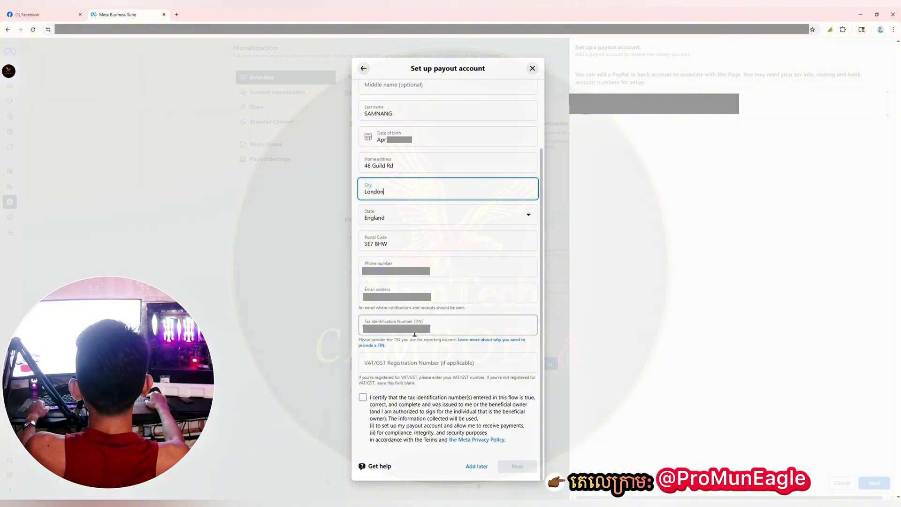
{"action": "left_click", "coordinate": [391, 362]}
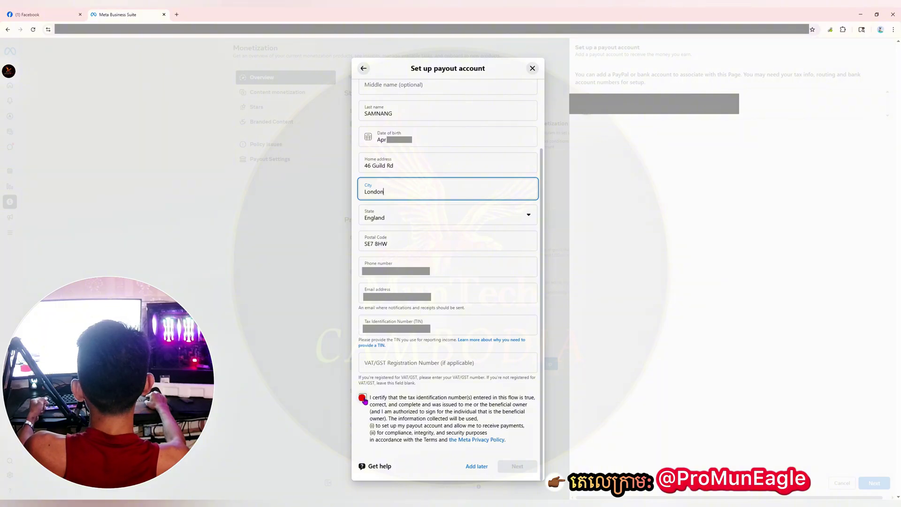
{"action": "left_click", "coordinate": [363, 399]}
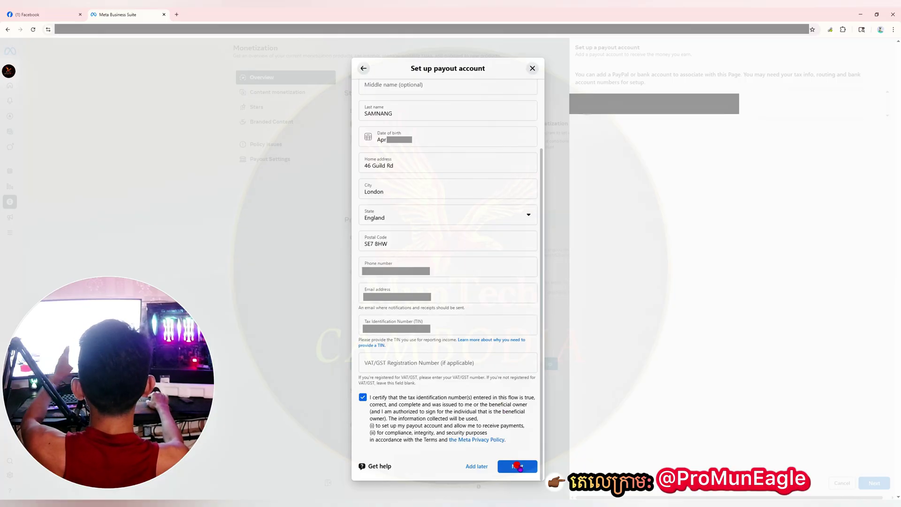
{"action": "left_click", "coordinate": [518, 465]}
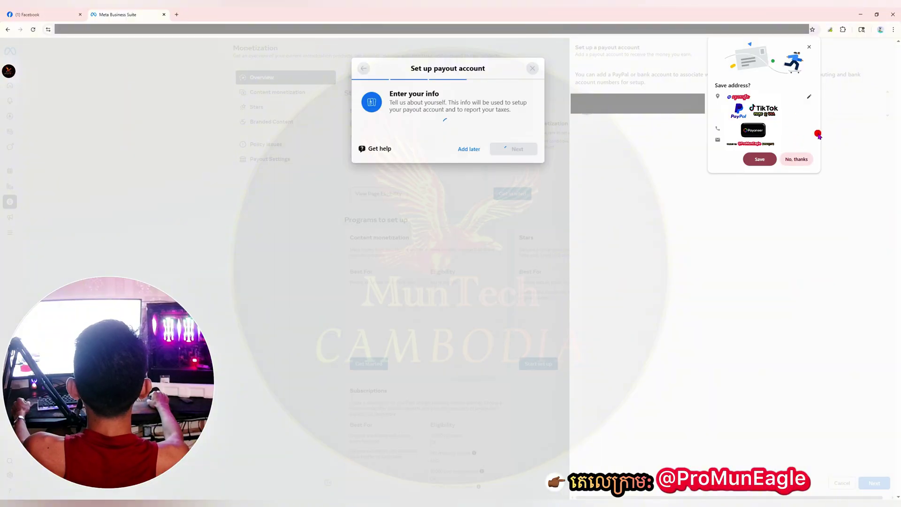
Decline Chrome's address saving, then select PayPal as the payout method and link it.
{"action": "left_click", "coordinate": [796, 159]}
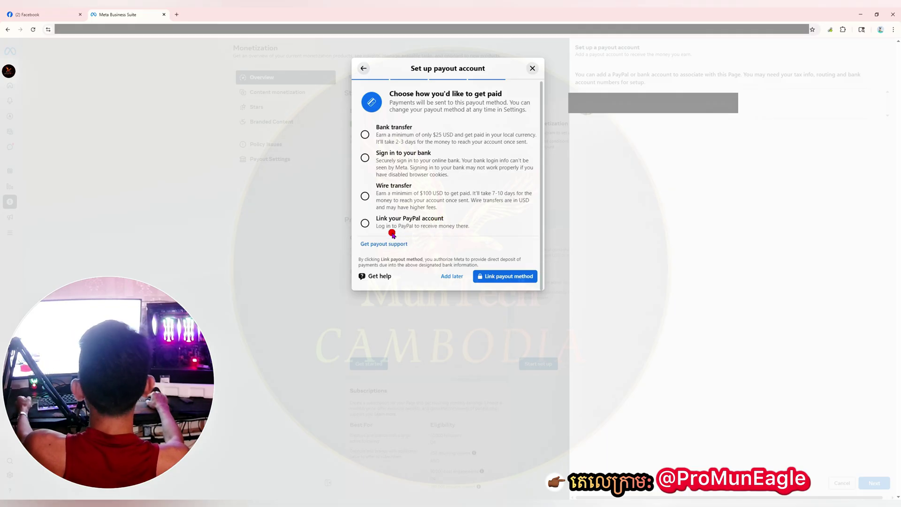
{"action": "left_click", "coordinate": [365, 224]}
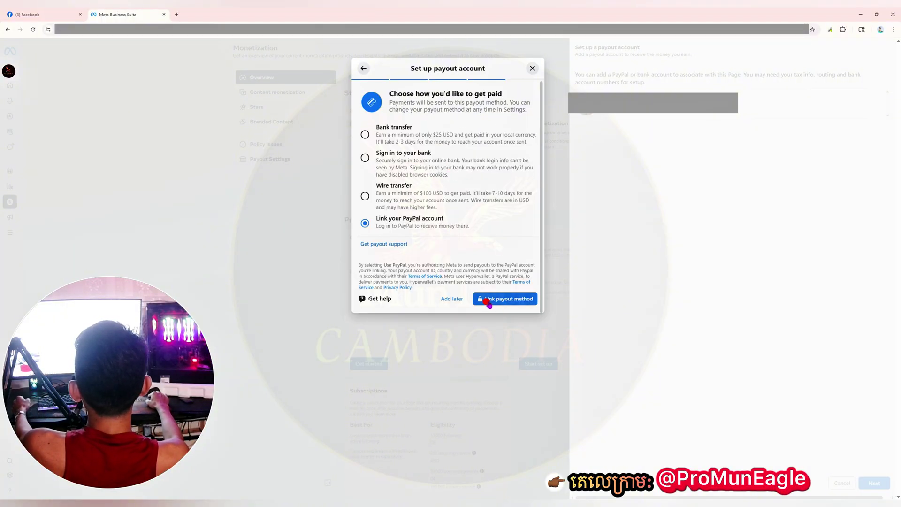
{"action": "left_click", "coordinate": [513, 302]}
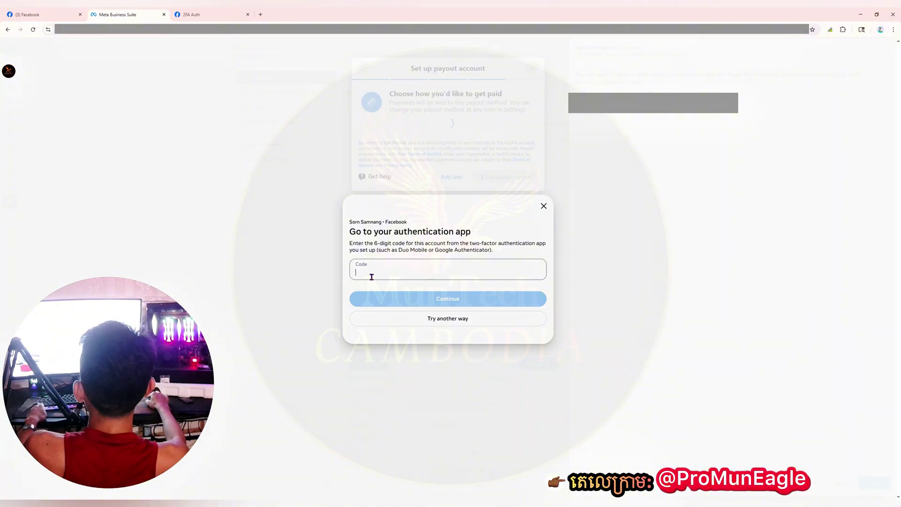
Enter the 6-digit authenticator code and continue.
{"action": "key", "text": "ctrl+v"}
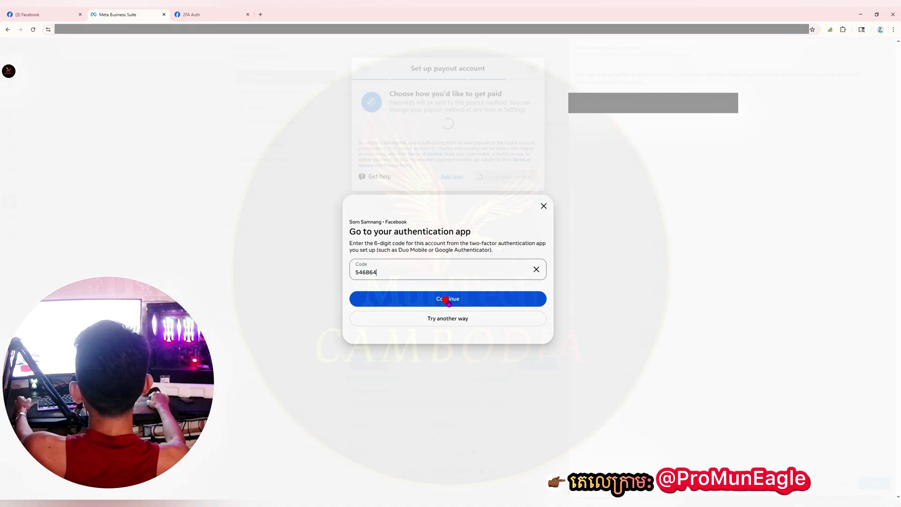
{"action": "left_click", "coordinate": [447, 300]}
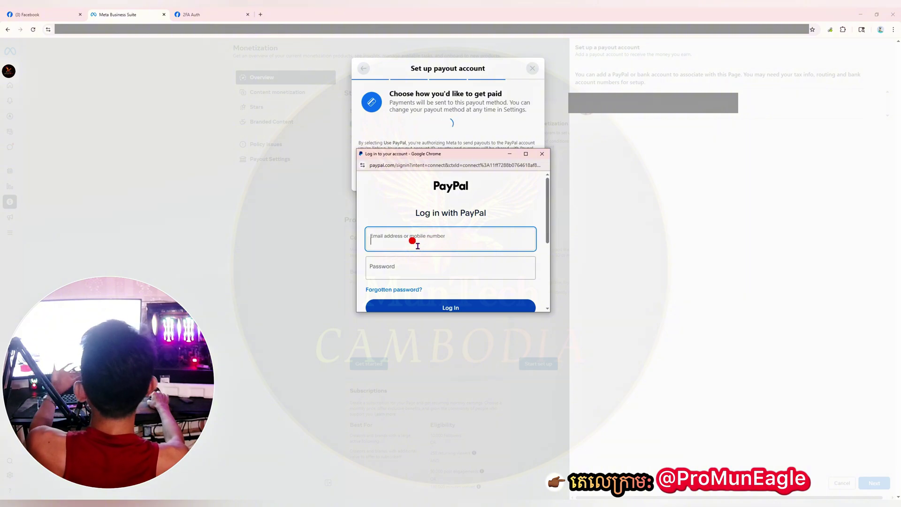
Log in to PayPal with the saved credentials and submit the security code.
{"action": "left_click", "coordinate": [394, 267]}
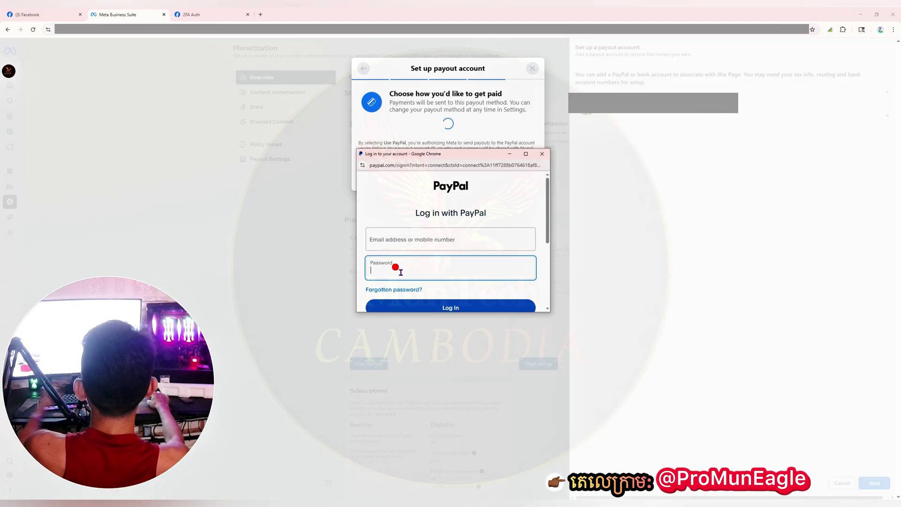
{"action": "left_click", "coordinate": [413, 237]}
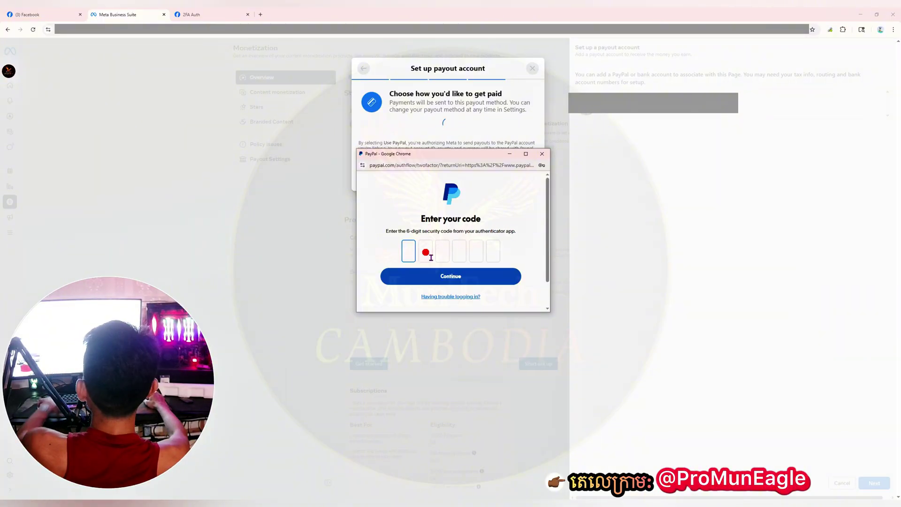
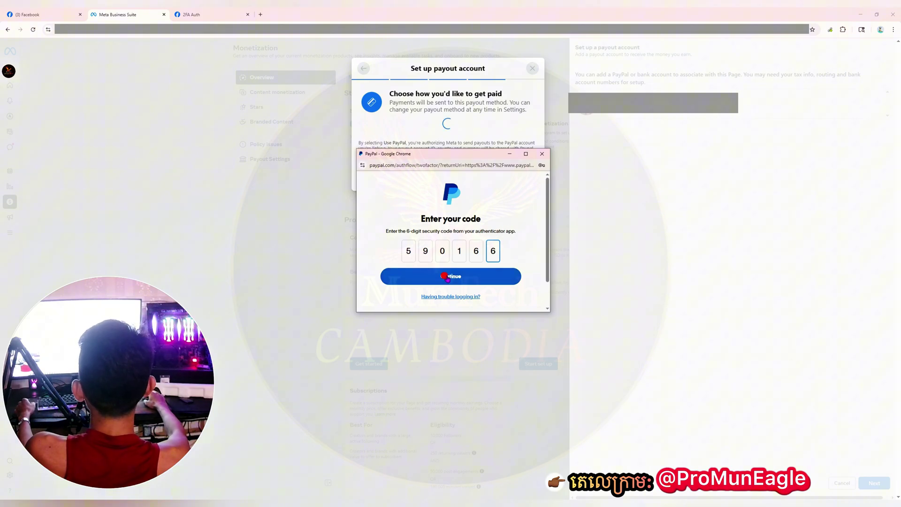
{"action": "left_click", "coordinate": [446, 277]}
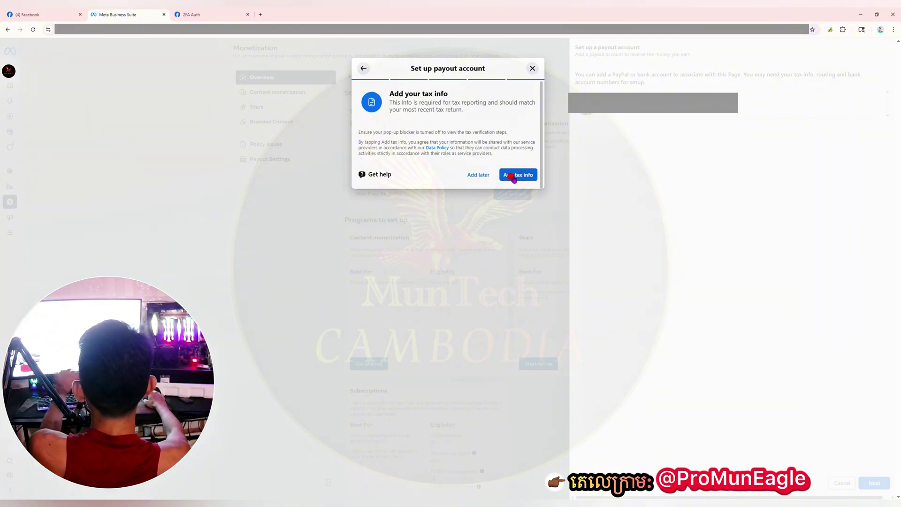
Start adding tax info and continue as the Facebook account in the consent popup.
{"action": "left_click", "coordinate": [511, 177]}
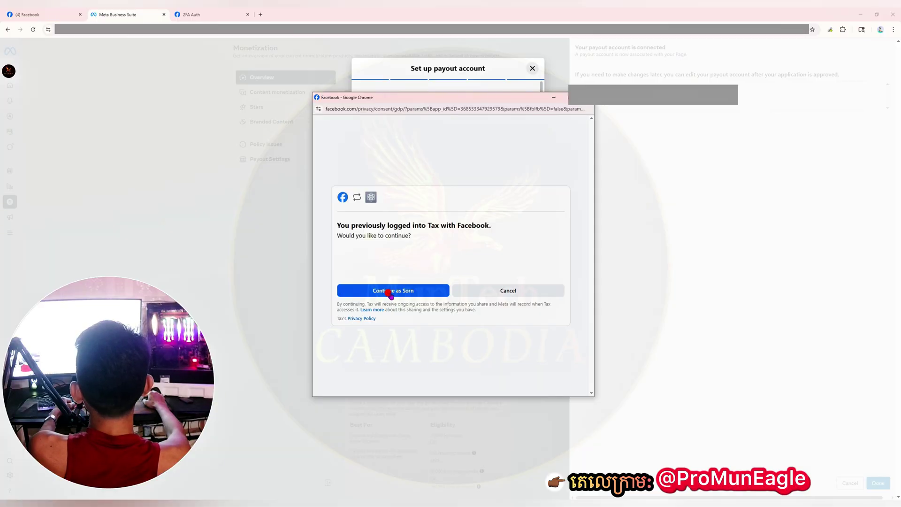
{"action": "left_click", "coordinate": [389, 293]}
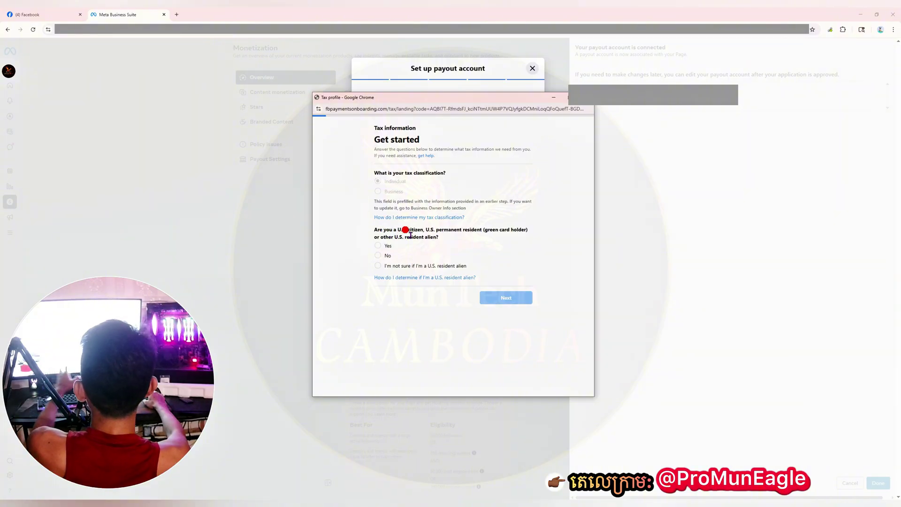
Answer No to the U.S. person and intermediary agent questions.
{"action": "left_click", "coordinate": [378, 256]}
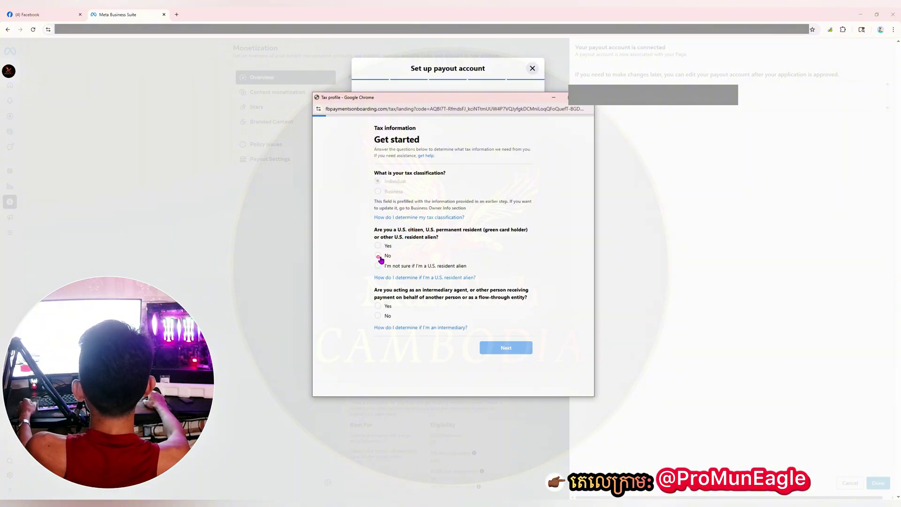
{"action": "left_click", "coordinate": [379, 316]}
{"action": "left_click", "coordinate": [512, 347]}
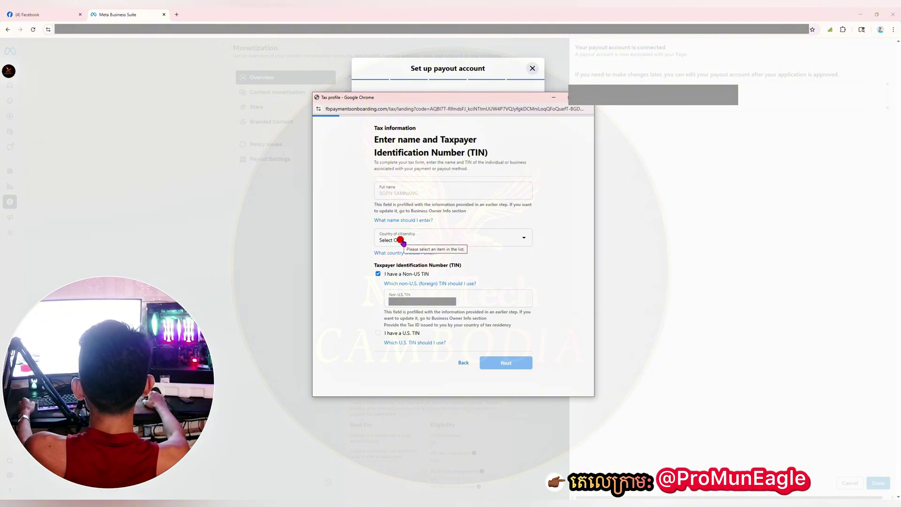
Set United Kingdom as country of citizenship with a non-US TIN and advance to the address step.
{"action": "left_click", "coordinate": [402, 241]}
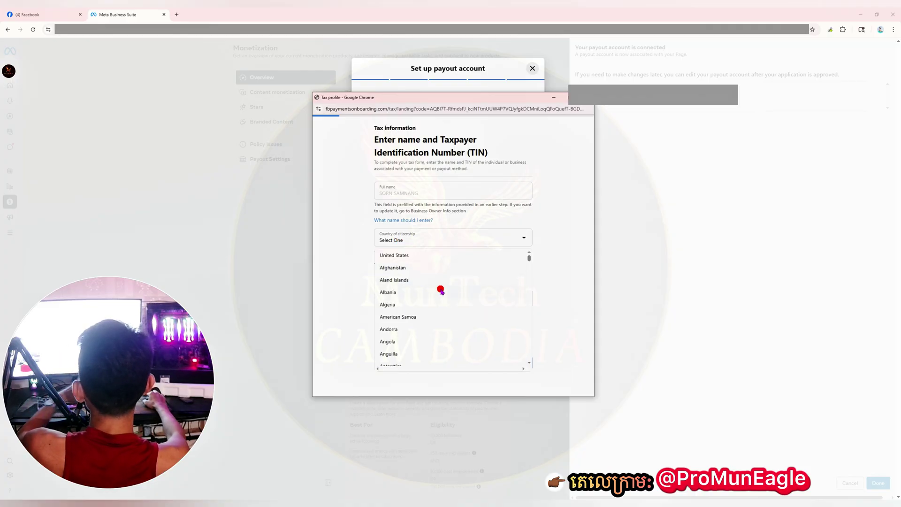
{"action": "scroll", "coordinate": [441, 289], "scroll_direction": "down", "scroll_amount": 20}
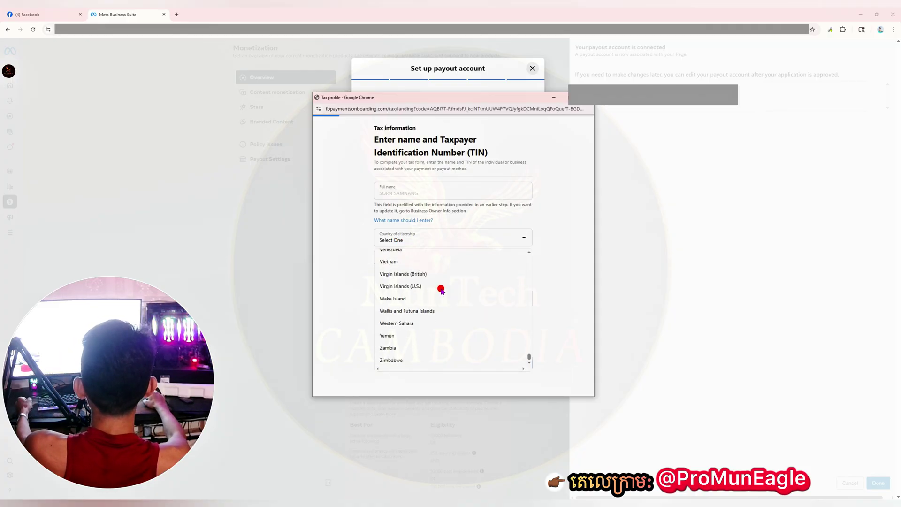
{"action": "scroll", "coordinate": [529, 359], "scroll_direction": "up", "scroll_amount": 2}
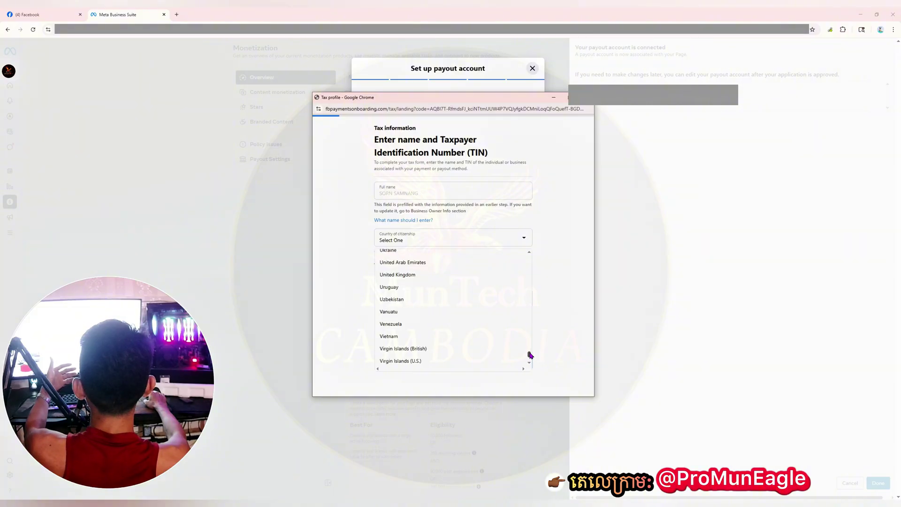
{"action": "left_click", "coordinate": [406, 276]}
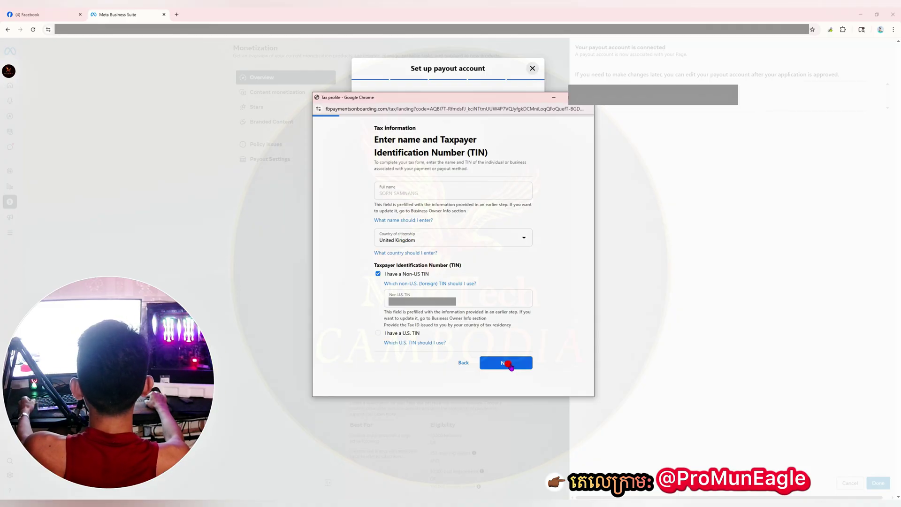
{"action": "left_click", "coordinate": [508, 364]}
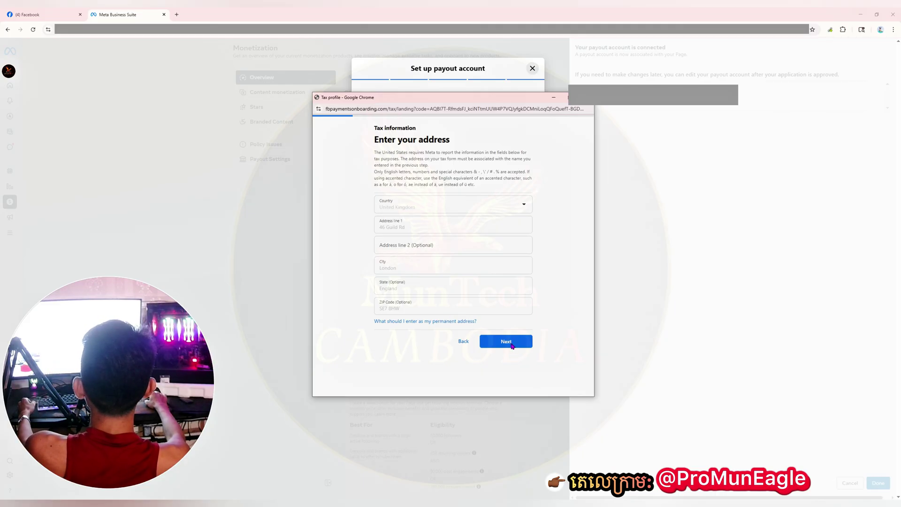
Accept the prefilled permanent address and keep the mailing address the same.
{"action": "left_click", "coordinate": [511, 346]}
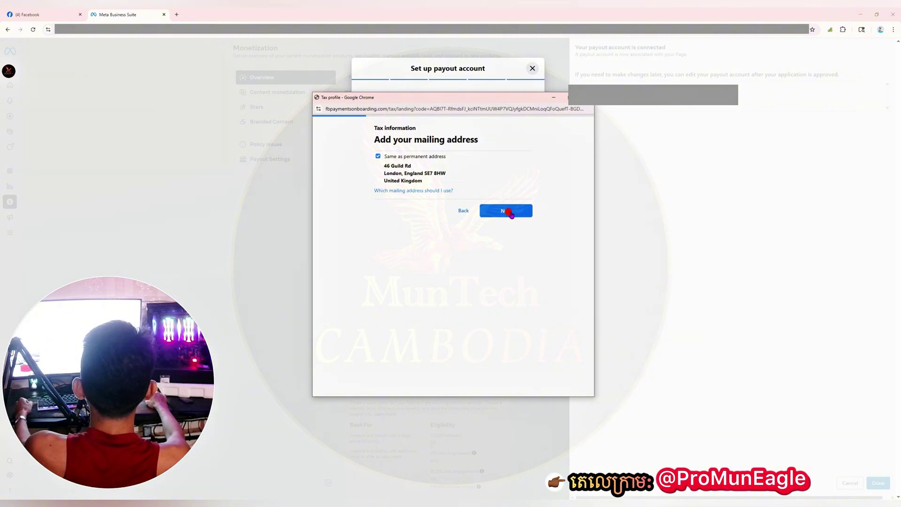
{"action": "left_click", "coordinate": [509, 213]}
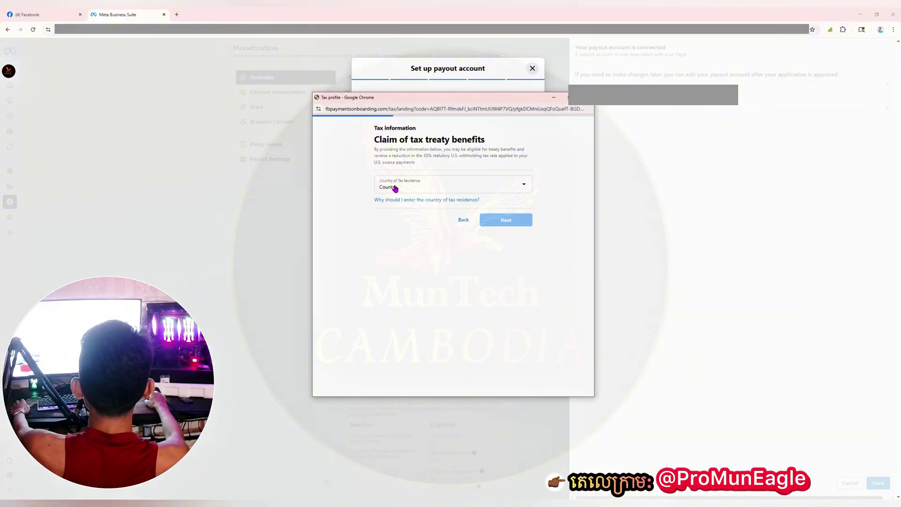
Select United Kingdom in the Country of Tax Residence dropdown to confirm treaty eligibility.
{"action": "left_click", "coordinate": [393, 187]}
{"action": "scroll", "coordinate": [475, 242], "scroll_direction": "down", "scroll_amount": 10}
{"action": "scroll", "coordinate": [474, 250], "scroll_direction": "up", "scroll_amount": 10}
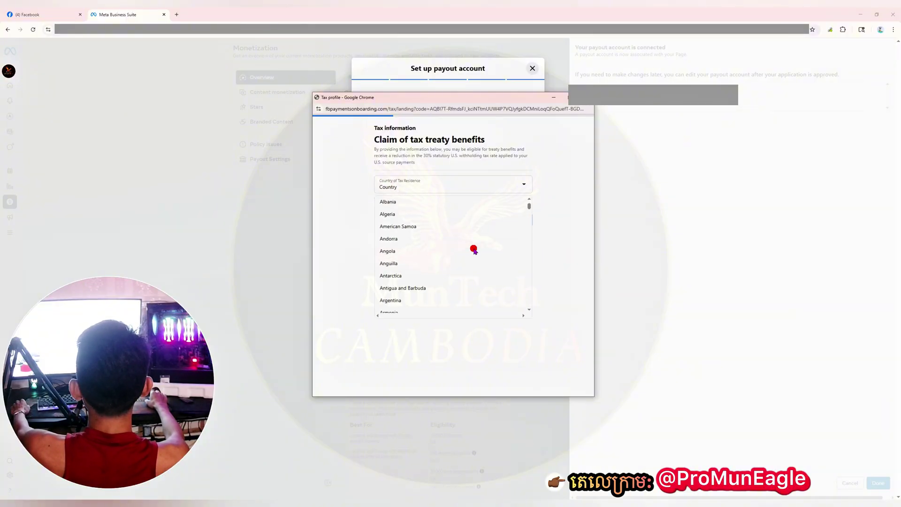
{"action": "scroll", "coordinate": [474, 251], "scroll_direction": "down", "scroll_amount": 20}
{"action": "scroll", "coordinate": [474, 250], "scroll_direction": "up", "scroll_amount": 20}
{"action": "scroll", "coordinate": [474, 250], "scroll_direction": "down", "scroll_amount": 20}
{"action": "scroll", "coordinate": [473, 250], "scroll_direction": "up", "scroll_amount": 20}
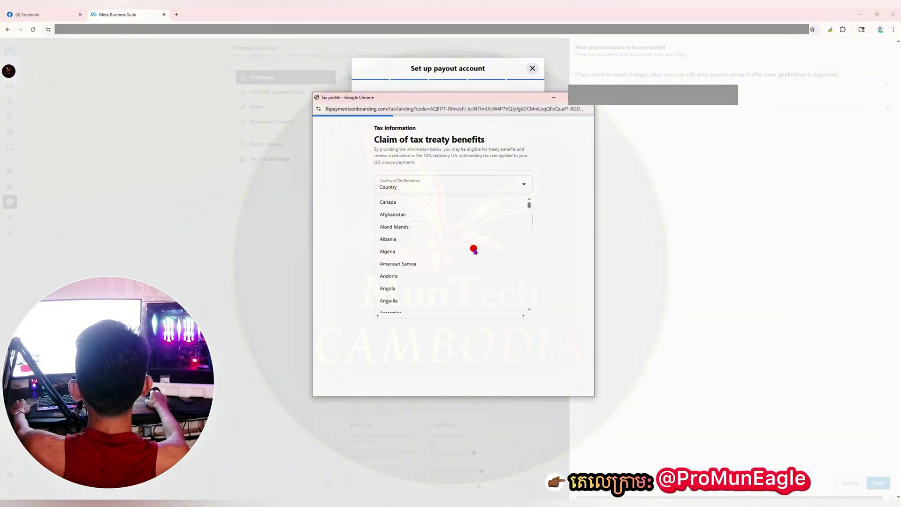
{"action": "scroll", "coordinate": [473, 250], "scroll_direction": "down", "scroll_amount": 20}
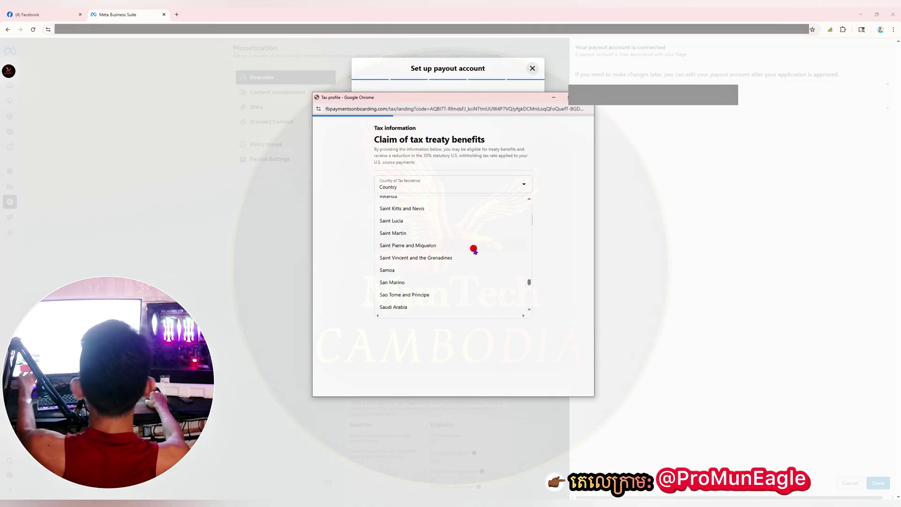
{"action": "scroll", "coordinate": [473, 249], "scroll_direction": "up", "scroll_amount": 20}
{"action": "scroll", "coordinate": [473, 249], "scroll_direction": "down", "scroll_amount": 20}
{"action": "left_click", "coordinate": [529, 310]}
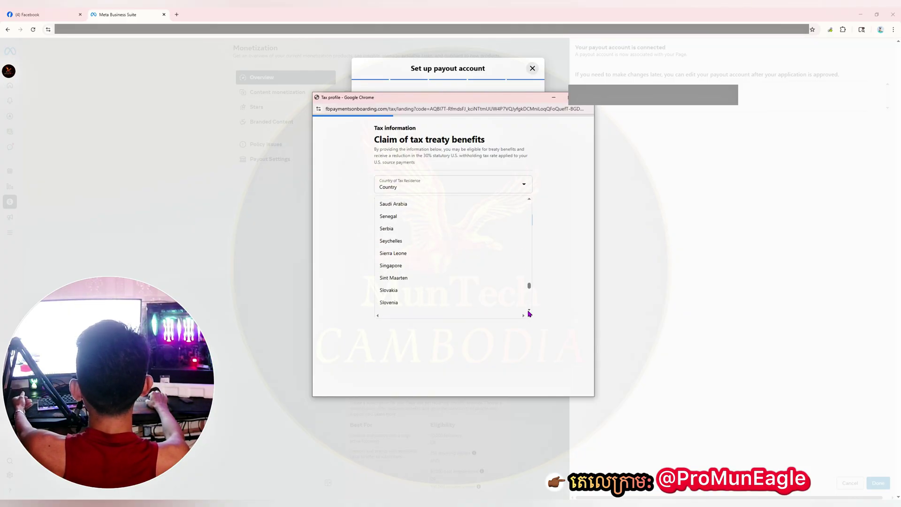
{"action": "left_click", "coordinate": [529, 309]}
{"action": "left_click", "coordinate": [529, 311]}
{"action": "left_click", "coordinate": [528, 310]}
{"action": "left_click", "coordinate": [529, 311]}
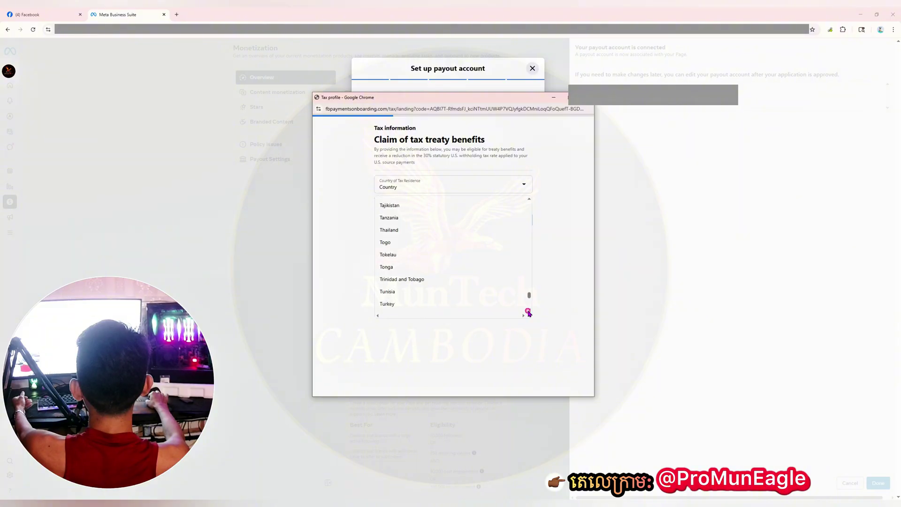
{"action": "left_click", "coordinate": [528, 311]}
{"action": "left_click", "coordinate": [529, 311]}
{"action": "left_click", "coordinate": [529, 311]}
{"action": "left_click", "coordinate": [529, 311]}
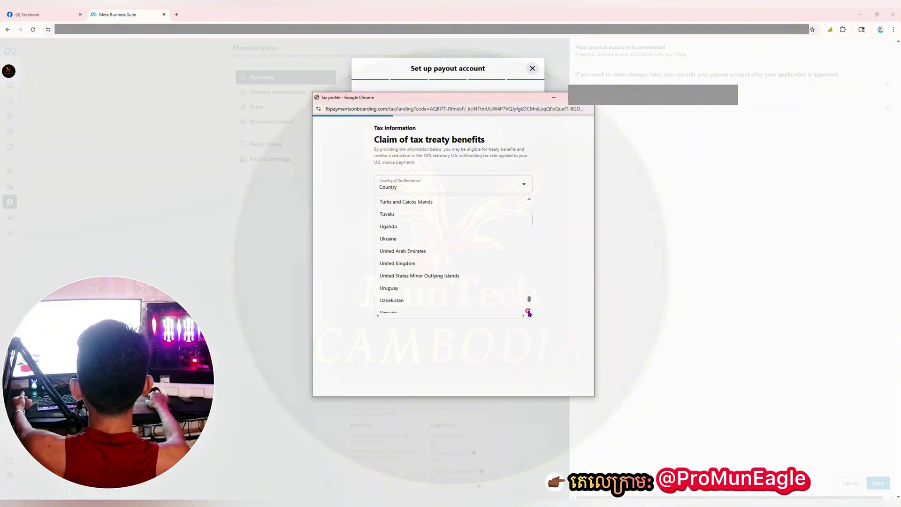
{"action": "left_click", "coordinate": [529, 311]}
{"action": "left_click", "coordinate": [528, 311]}
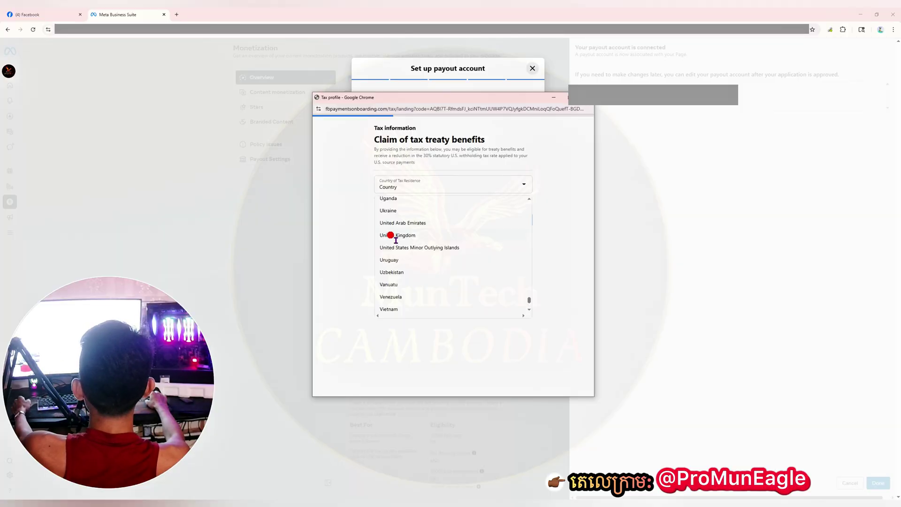
{"action": "left_click", "coordinate": [395, 235]}
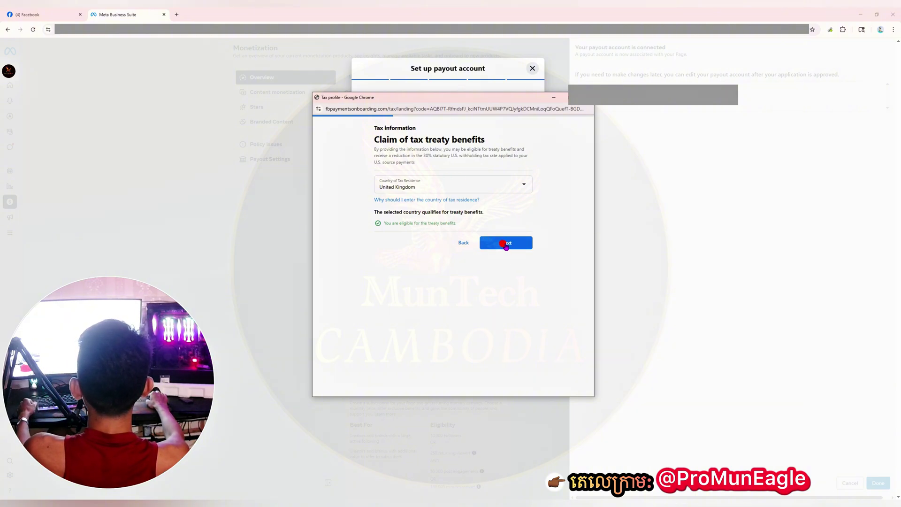
Tick the W-8BEN certification, paste the owner's full name as signature, and proceed to review.
{"action": "left_click", "coordinate": [505, 243]}
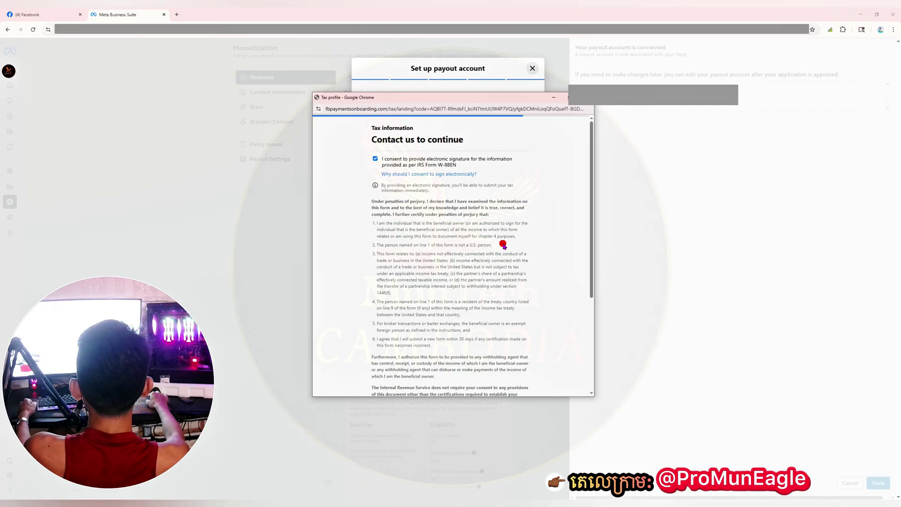
{"action": "scroll", "coordinate": [503, 246], "scroll_direction": "down", "scroll_amount": 10}
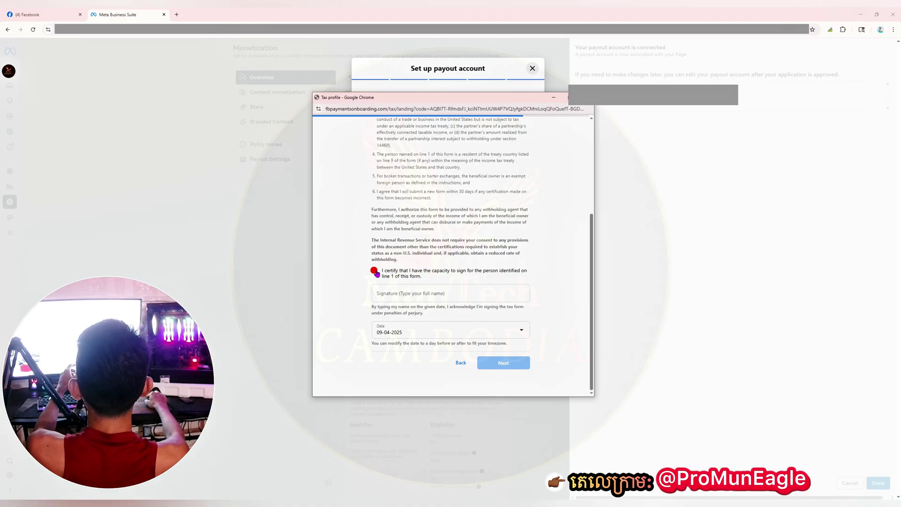
{"action": "left_click", "coordinate": [375, 271]}
{"action": "left_click", "coordinate": [387, 293]}
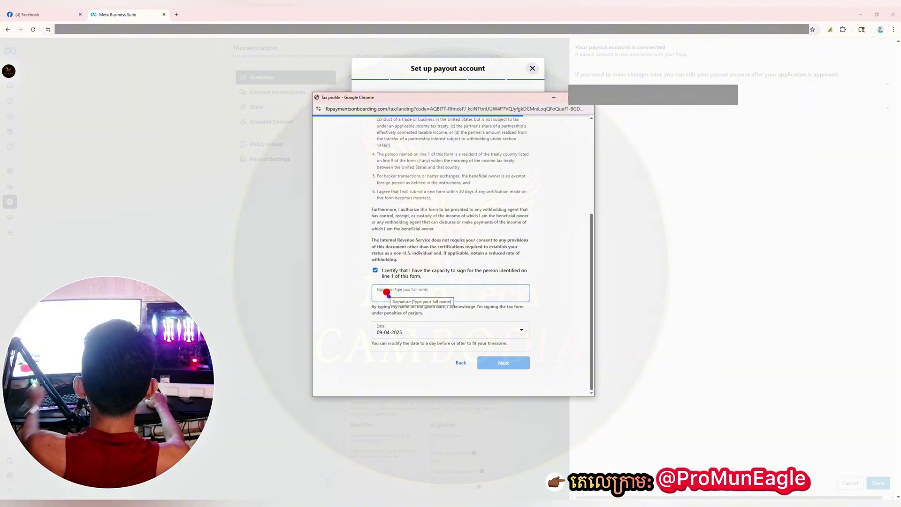
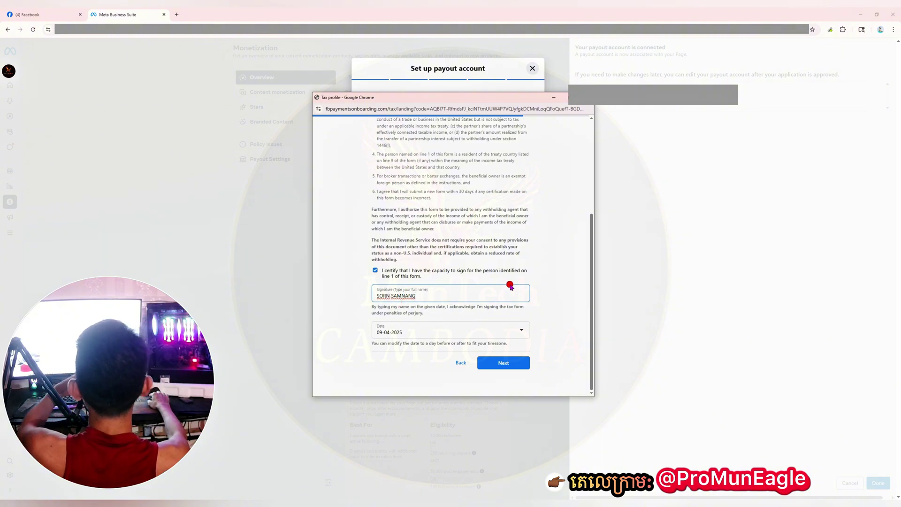
{"action": "left_click", "coordinate": [492, 363]}
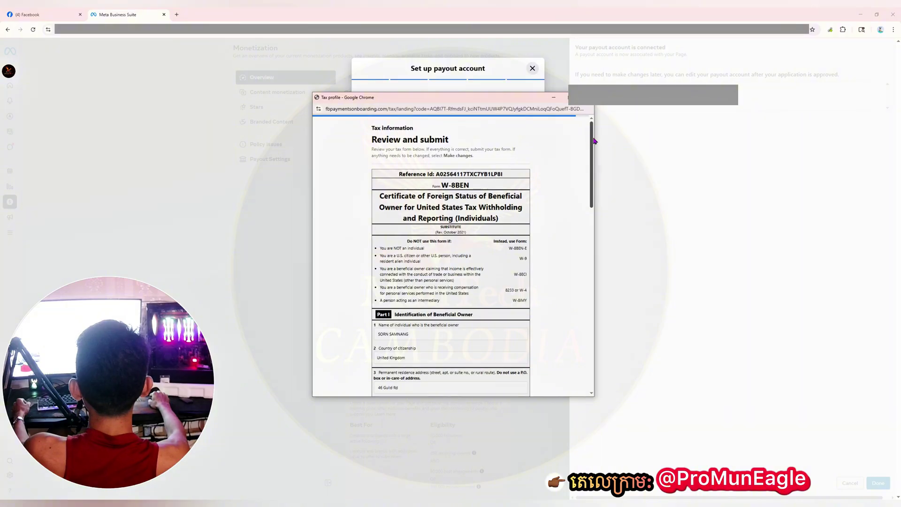
Submit the reviewed W-8BEN form and close the success page to finish payout setup.
{"action": "left_click_drag", "start_coordinate": [592, 141], "coordinate": [613, 346]}
{"action": "left_click", "coordinate": [505, 364]}
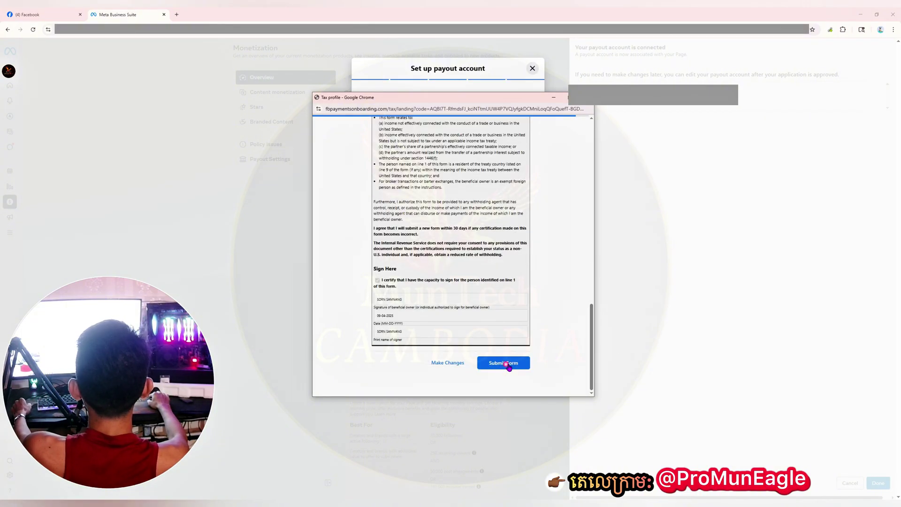
{"action": "left_click", "coordinate": [500, 349]}
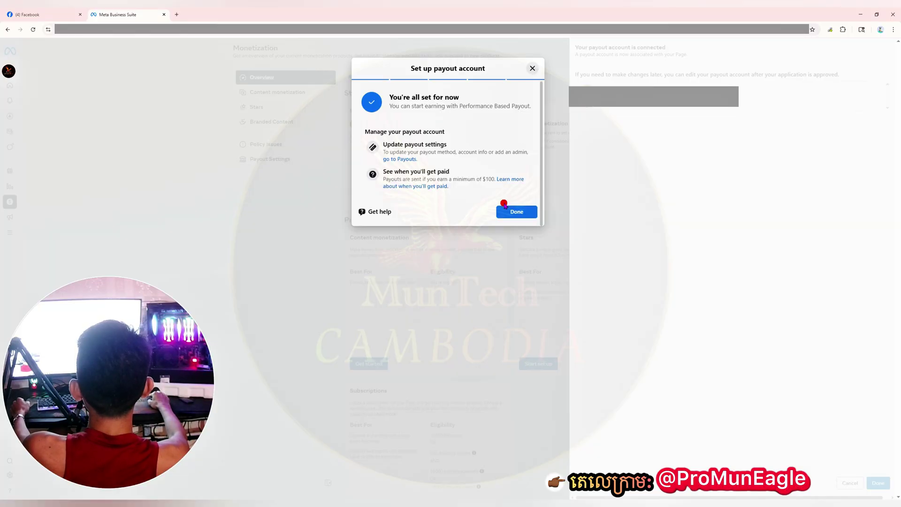
{"action": "left_click", "coordinate": [518, 215]}
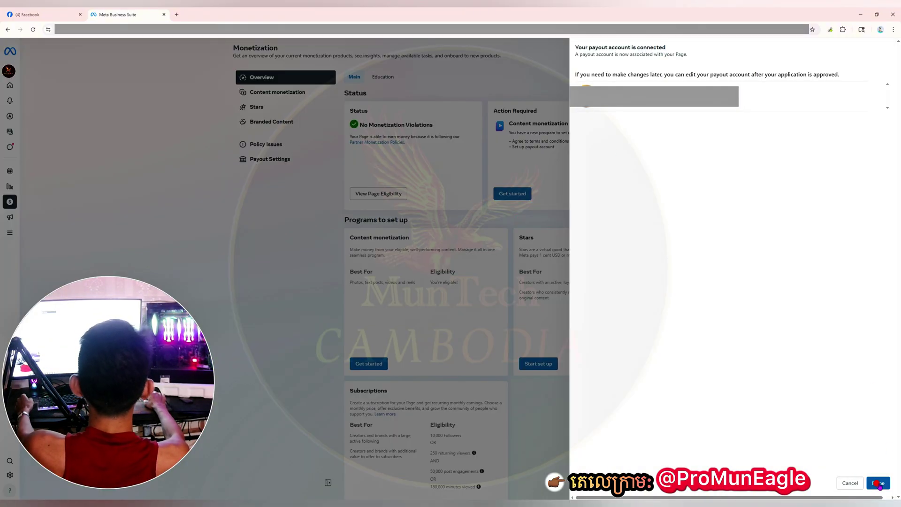
Confirm the connected payout account, submit the Page for Content monetization, and dismiss the success message.
{"action": "left_click", "coordinate": [879, 485]}
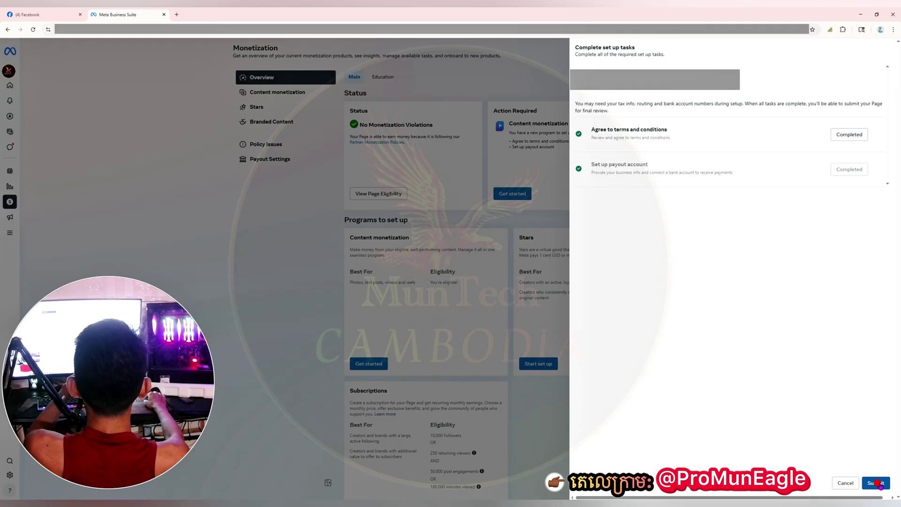
{"action": "left_click", "coordinate": [877, 484]}
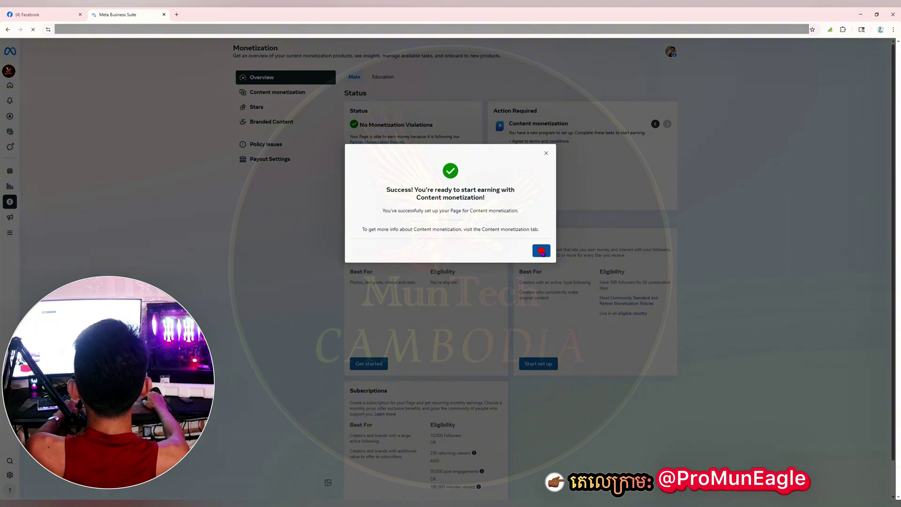
{"action": "left_click", "coordinate": [541, 251]}
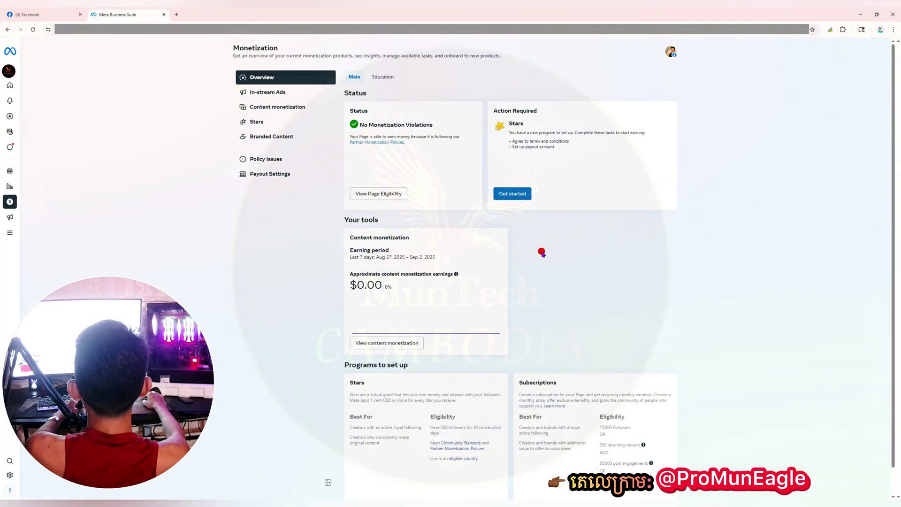